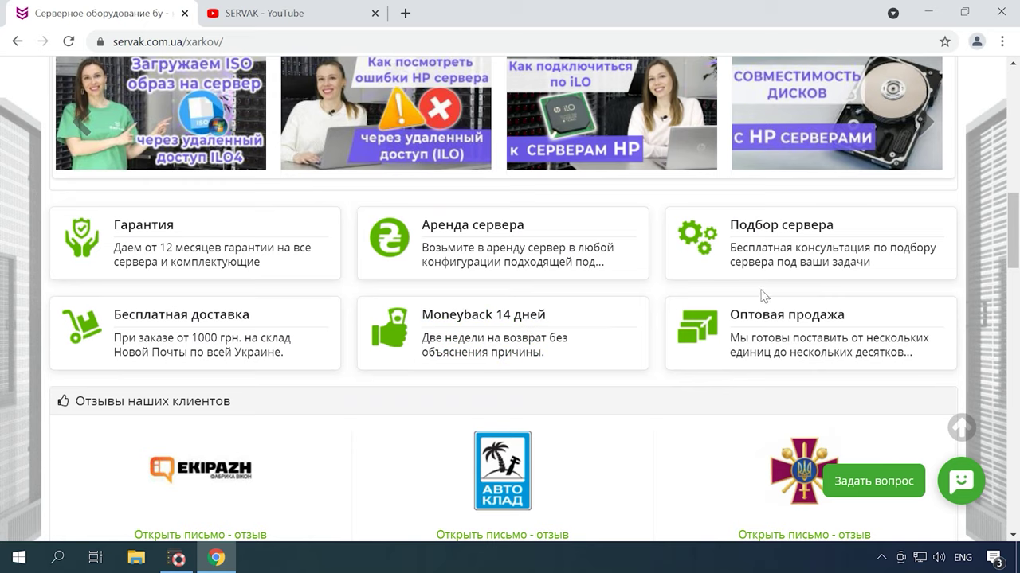
- Look over the useful videos section of the Servak site and the video list on the SERVAK YouTube channel
scroll(860, 293, up, 1)
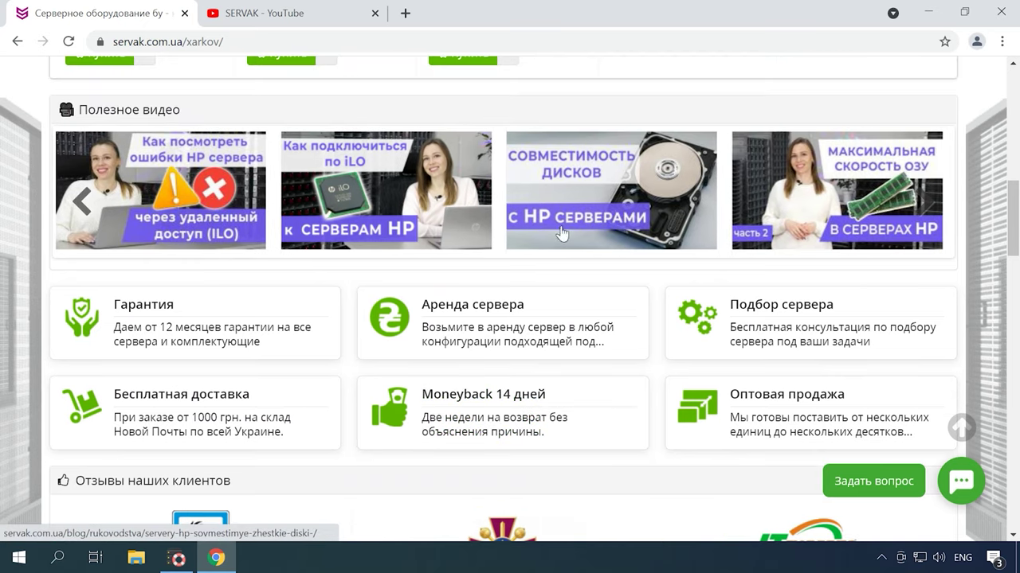
click(299, 14)
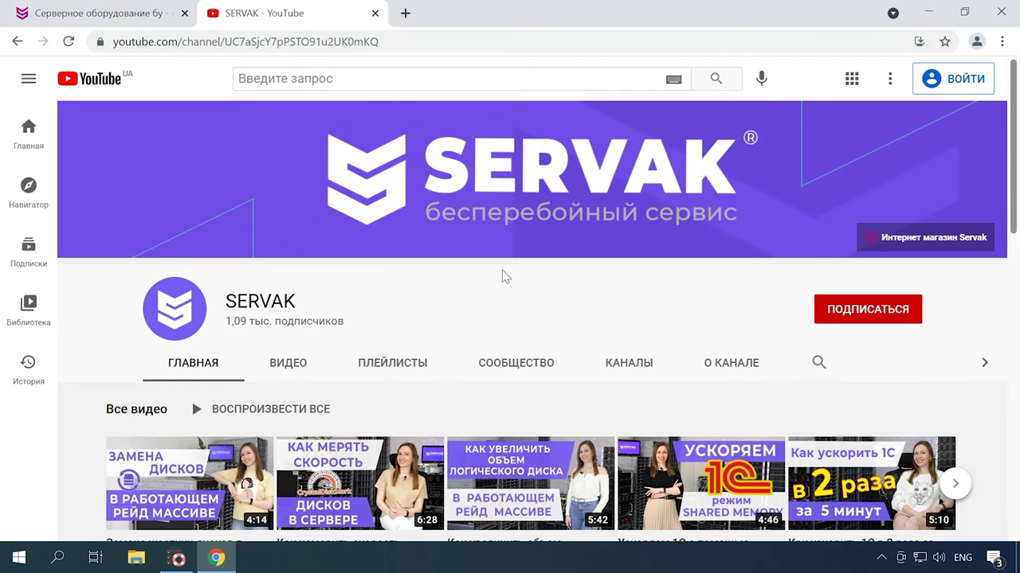
scroll(377, 389, down, 2)
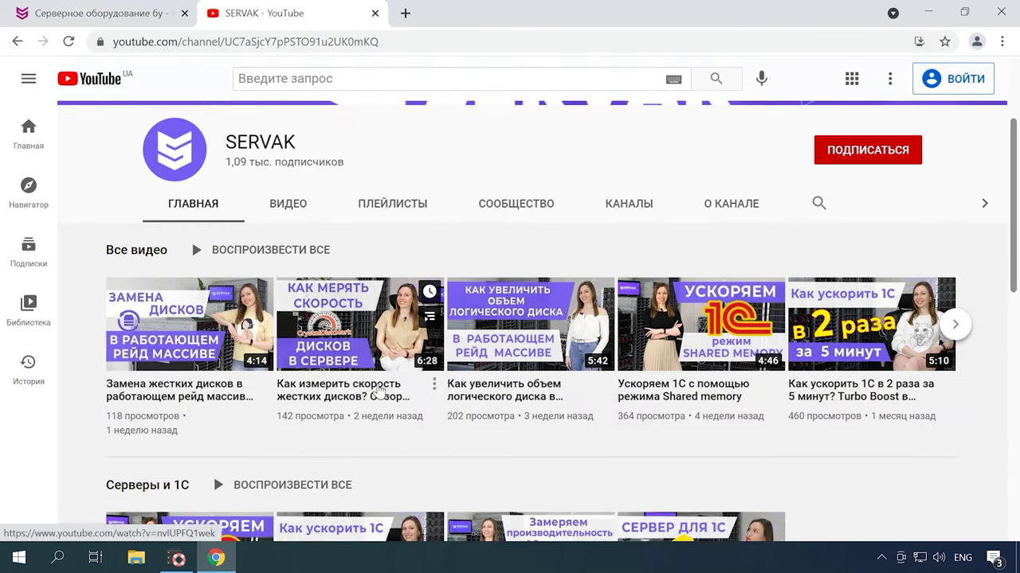
scroll(379, 390, down, 1)
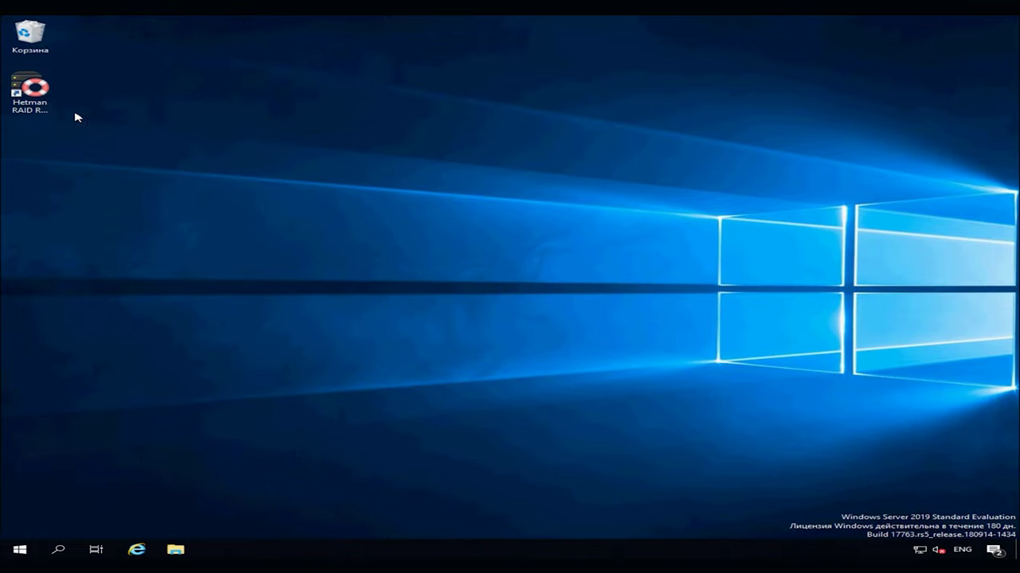
- Launch Hetman RAID Recovery and run a quick scan (Быстрое сканирование) of the NR5 (D:) volume
double_click(56, 113)
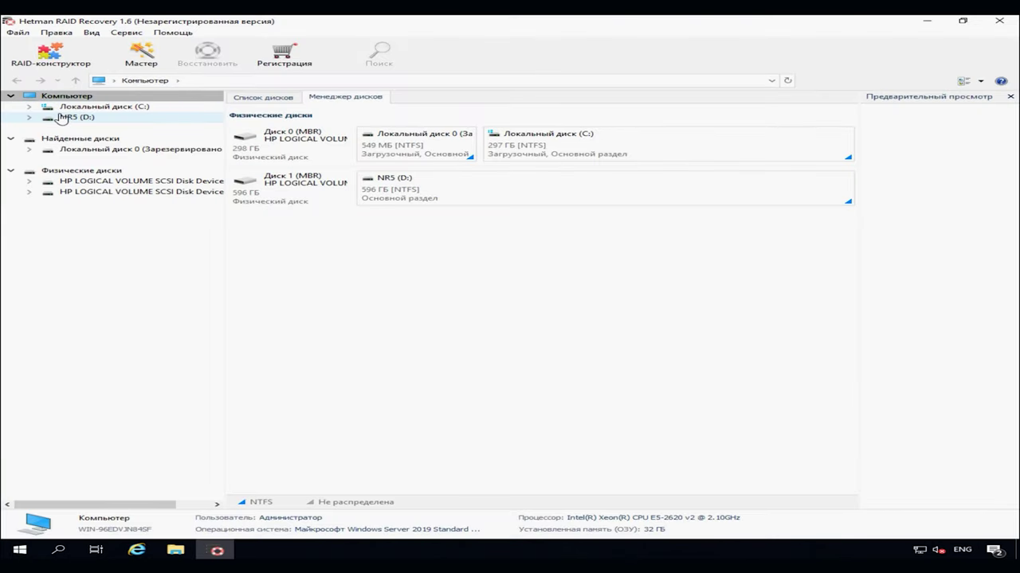
click(458, 189)
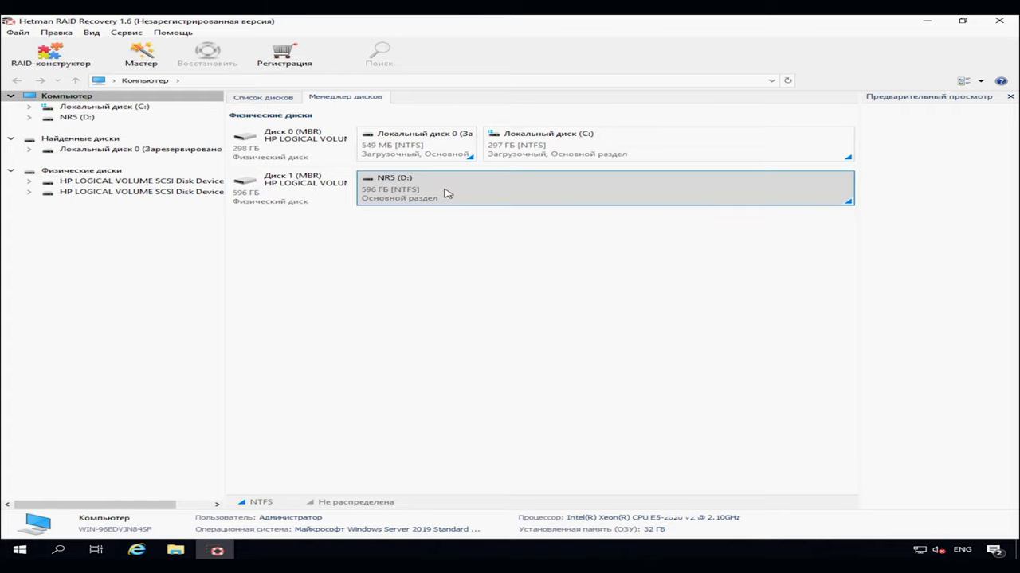
right_click(459, 194)
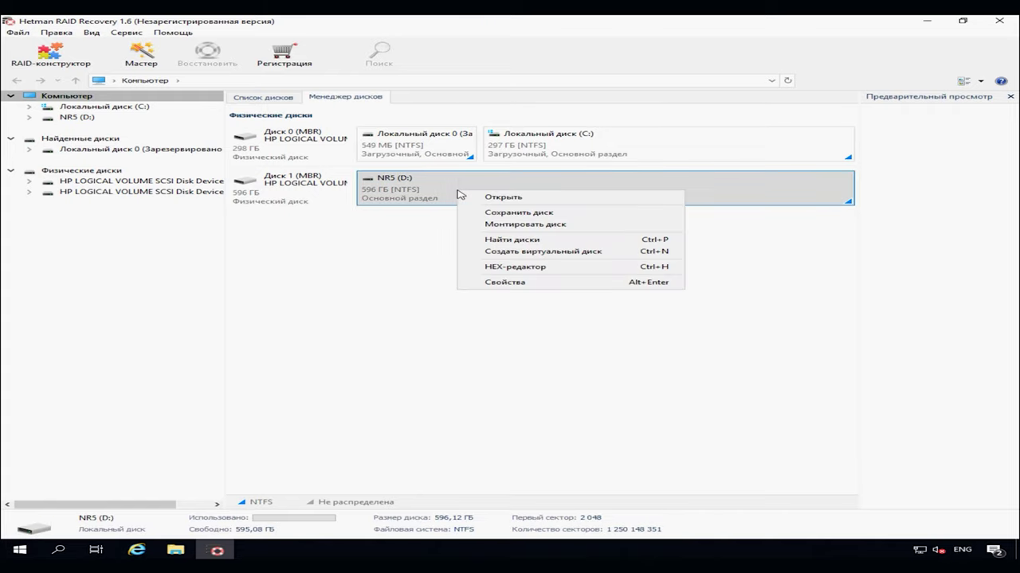
click(517, 203)
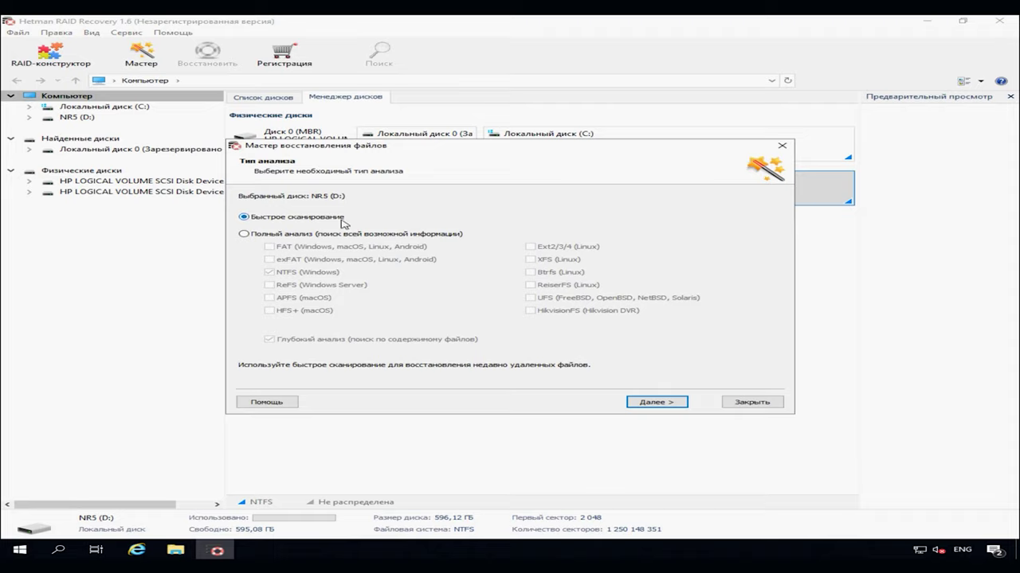
click(657, 402)
click(652, 403)
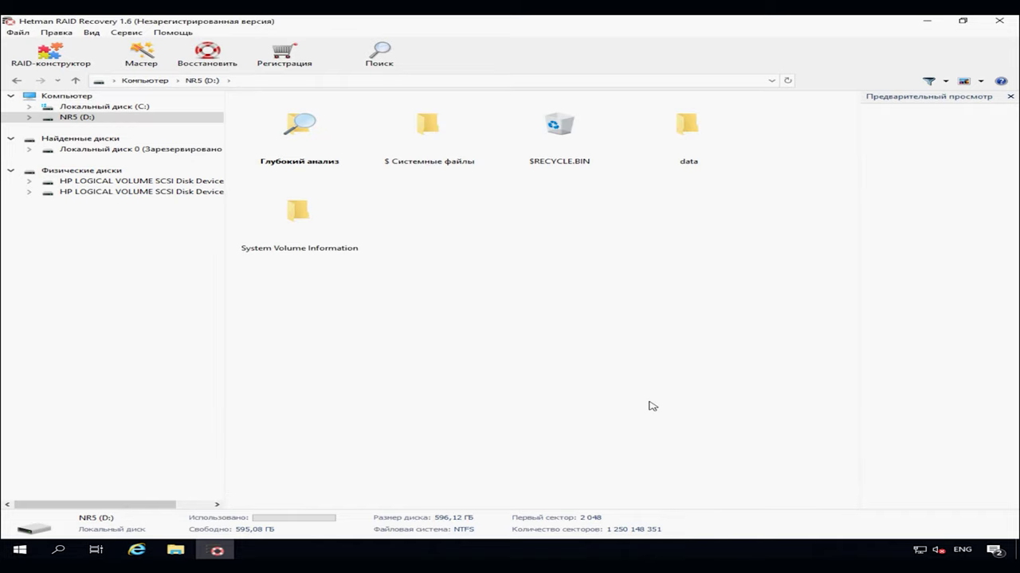
- Select the deleted files 025.jpg, 026.jpg, 029.jpg and LTSC.docx together in the data folder
double_click(694, 156)
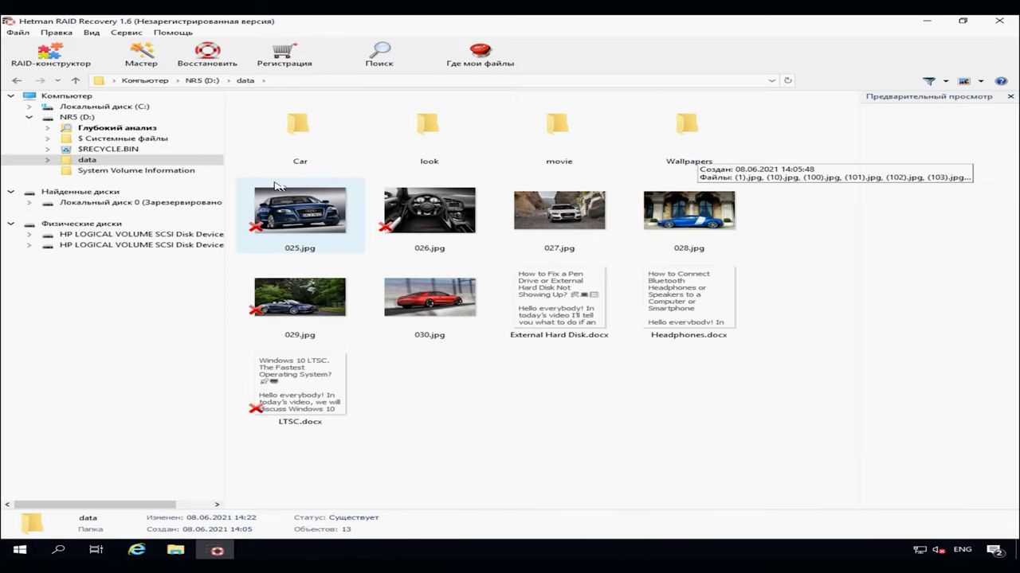
click(300, 211)
click(404, 212)
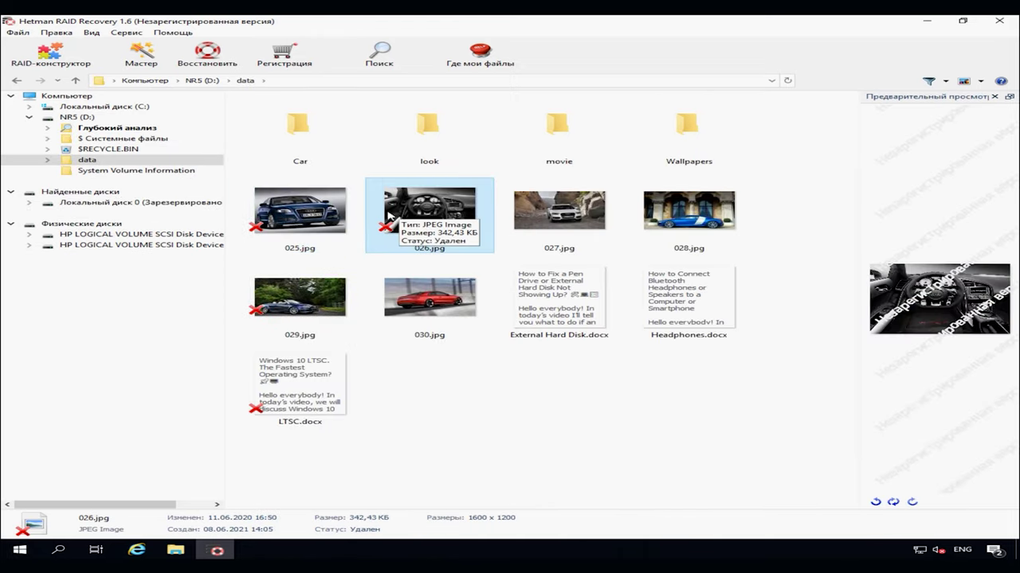
ctrl+click(300, 211)
ctrl+click(299, 296)
ctrl+click(325, 366)
ctrl+click(322, 368)
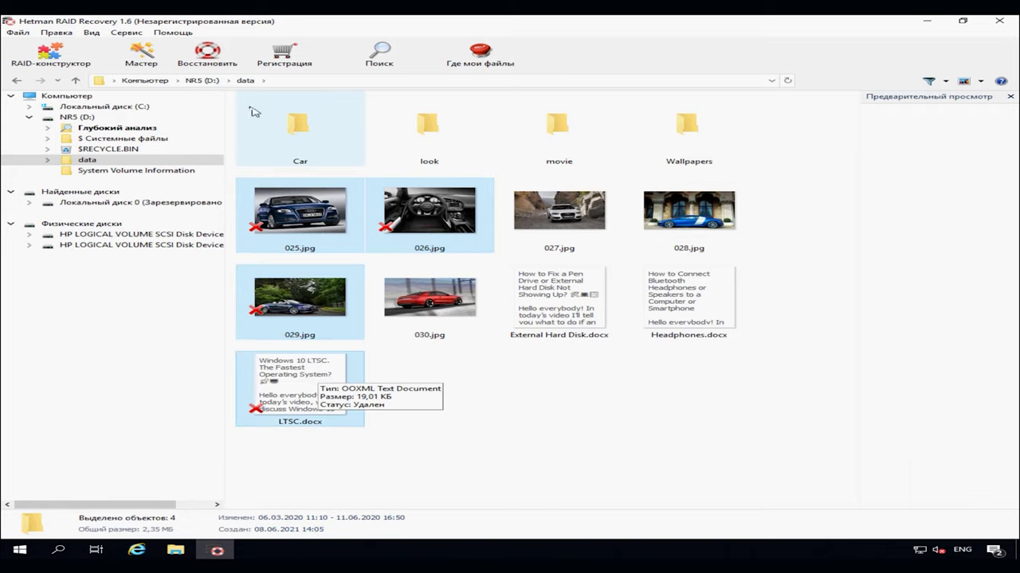
- Recover the selected files to the hard disk in C:\Восстановленные файлы\, keeping the default options, and finish the wizard
click(216, 71)
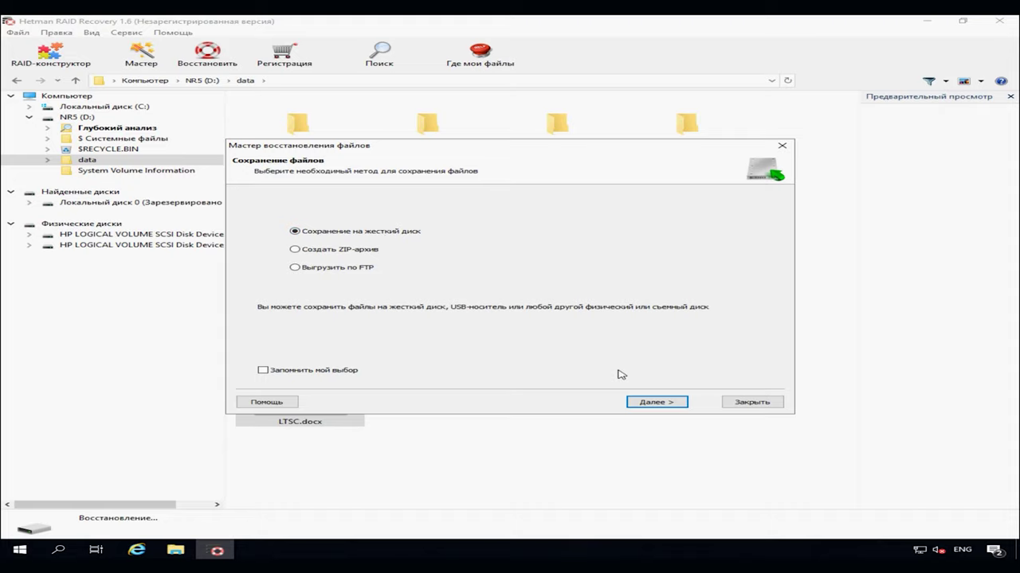
click(653, 400)
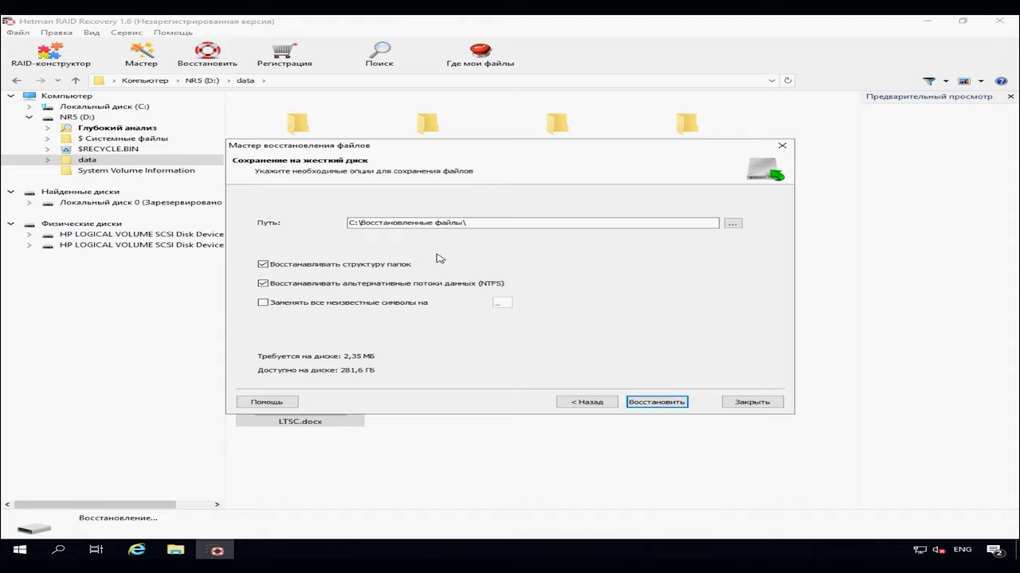
click(654, 402)
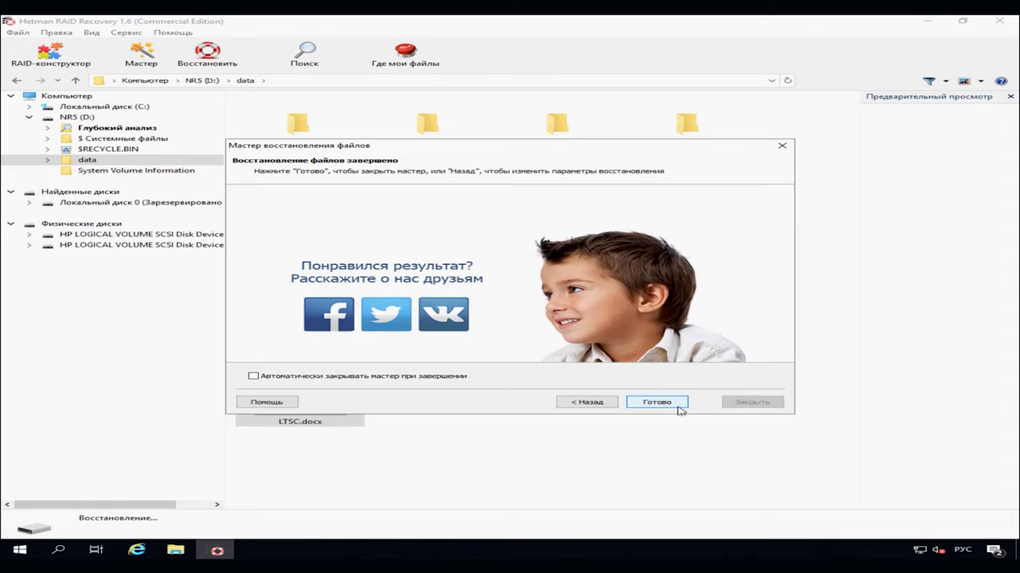
click(665, 404)
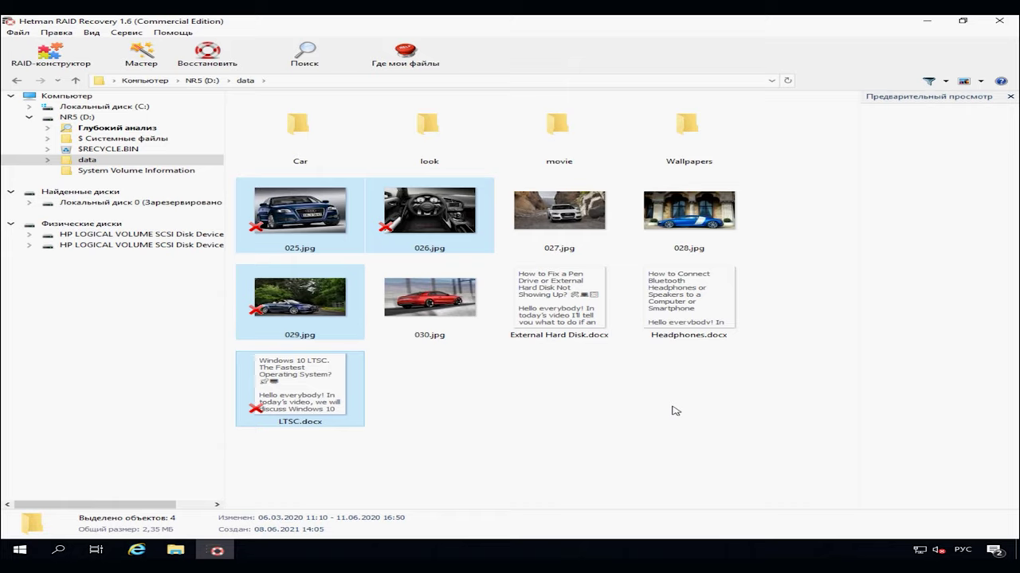
- Check the recovered files in the Восстановленные файлы folder on drive C: in File Explorer
click(176, 549)
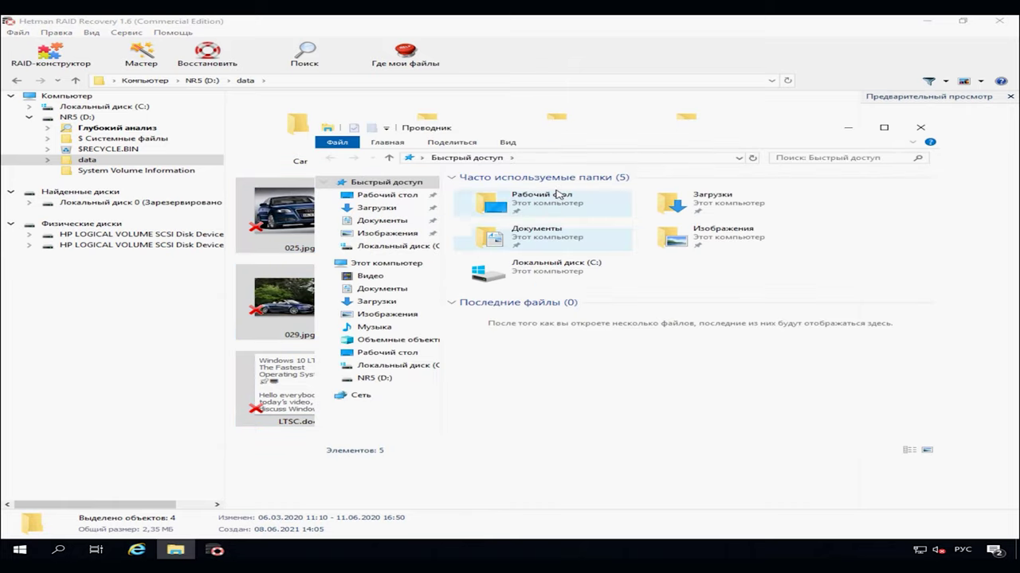
double_click(546, 273)
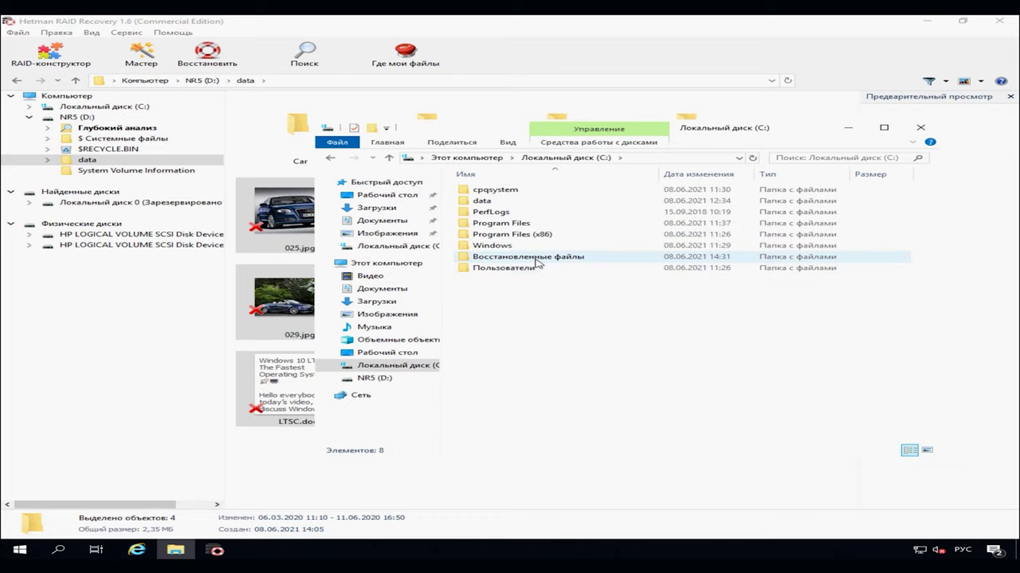
double_click(535, 257)
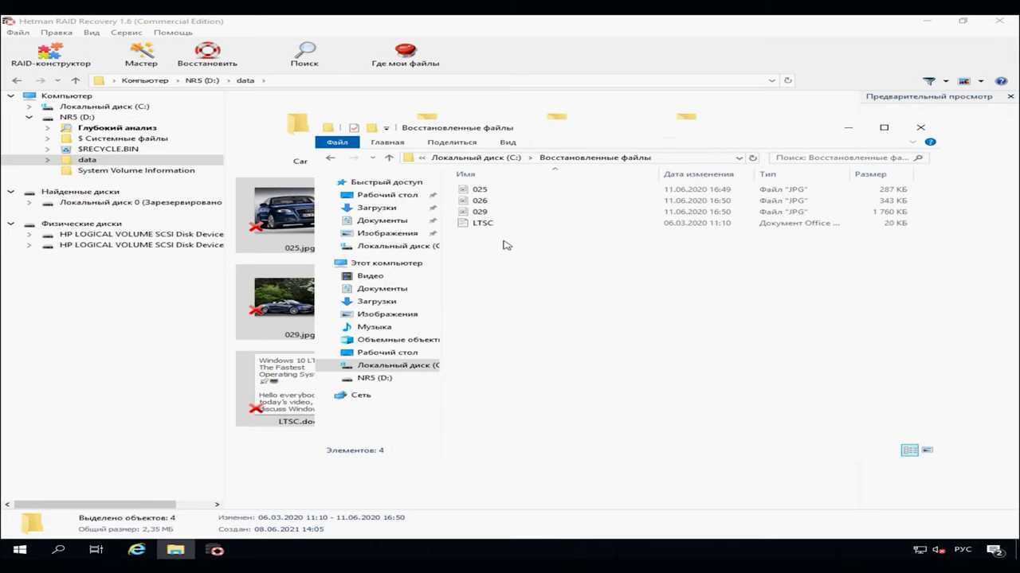
click(487, 192)
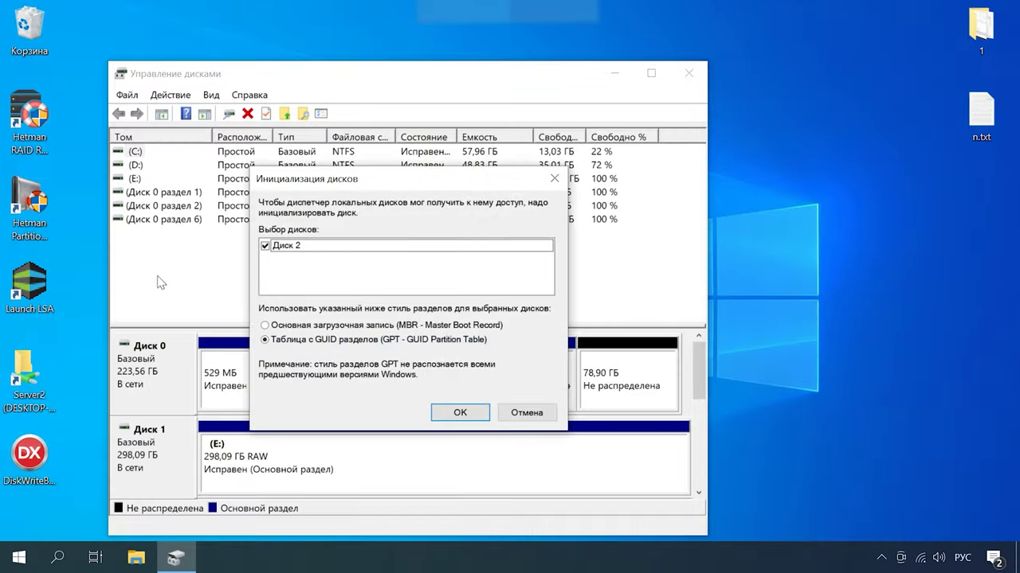
- Decline the initialization of Диск 2 and examine the connected disks in a maximized Disk Management window
click(527, 412)
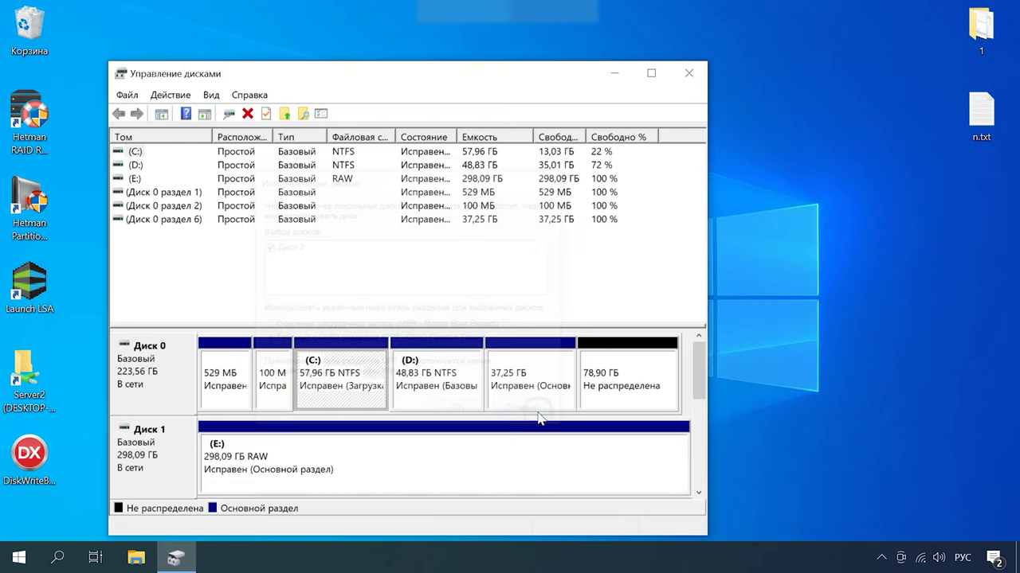
click(655, 74)
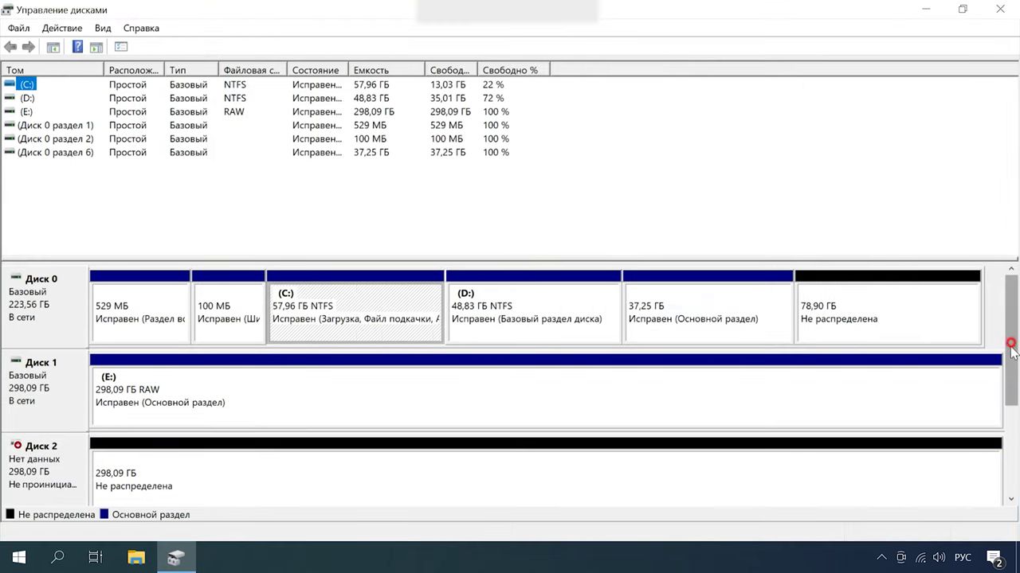
click(1012, 415)
drag(1012, 437, 1010, 412)
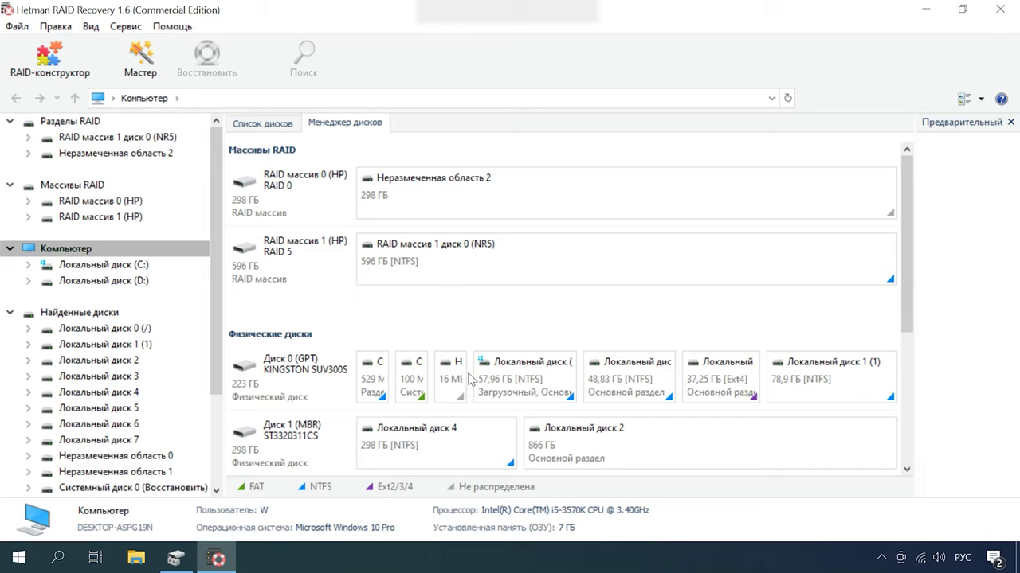
- Run a quick scan (Быстрое сканирование) of the RAID 5 partition RAID массив 1 диск 0 (NR5) in Hetman RAID Recovery
click(509, 263)
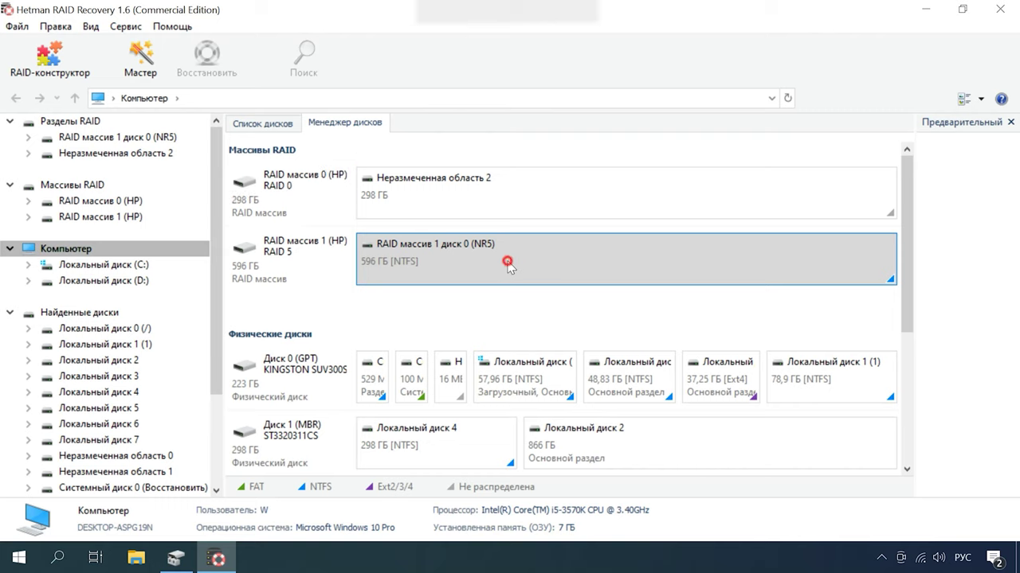
right_click(486, 258)
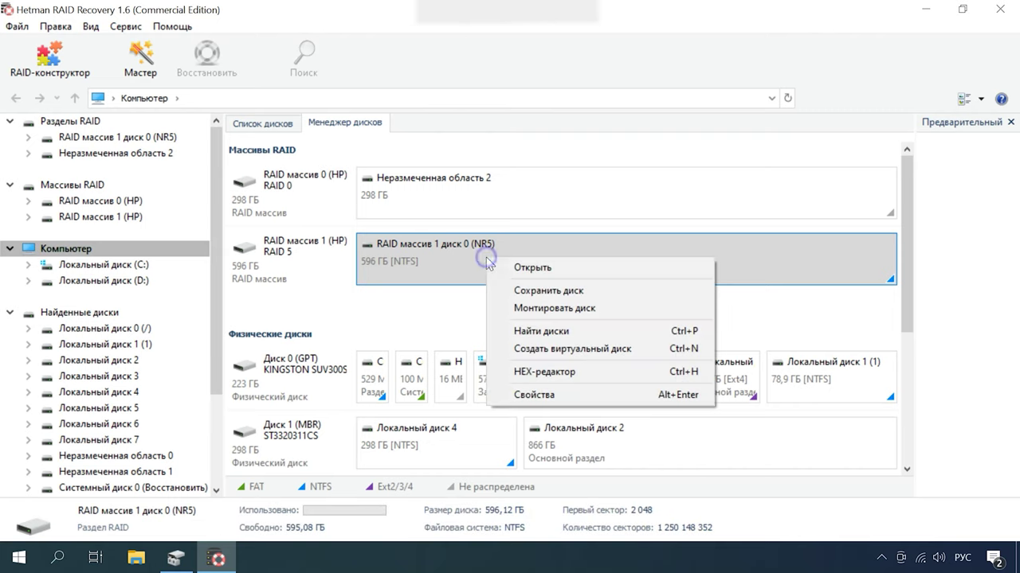
click(552, 269)
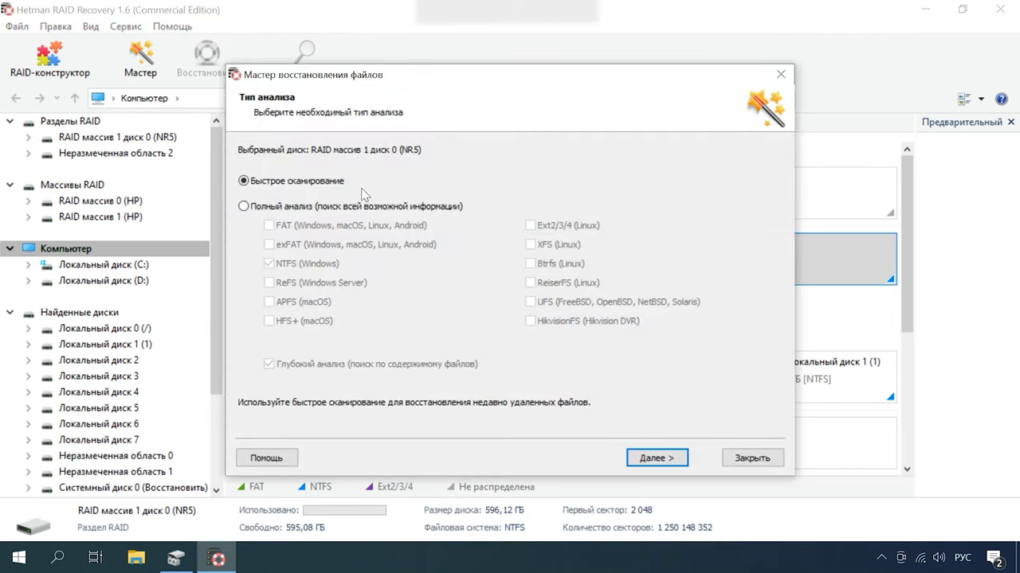
click(674, 461)
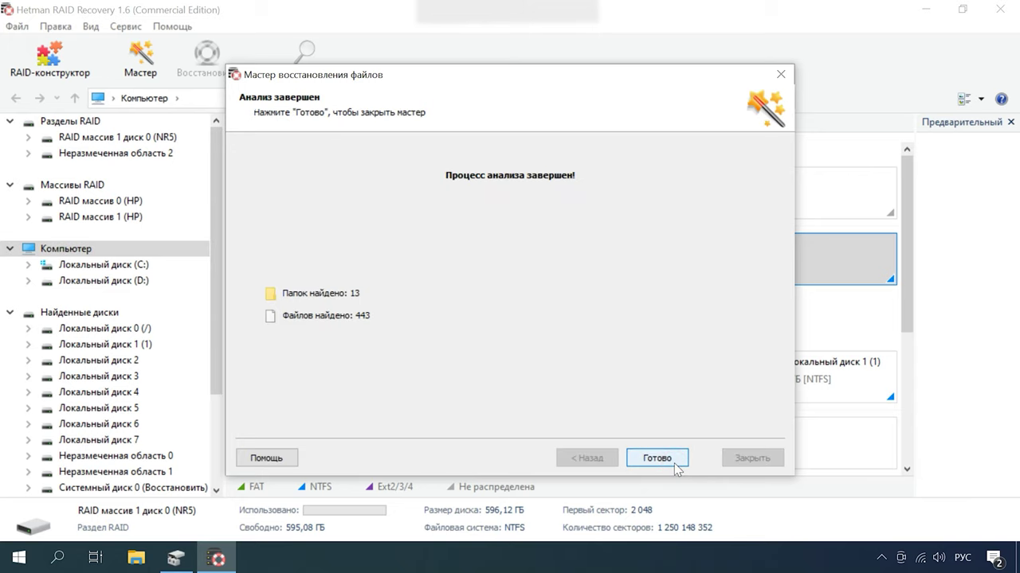
click(657, 458)
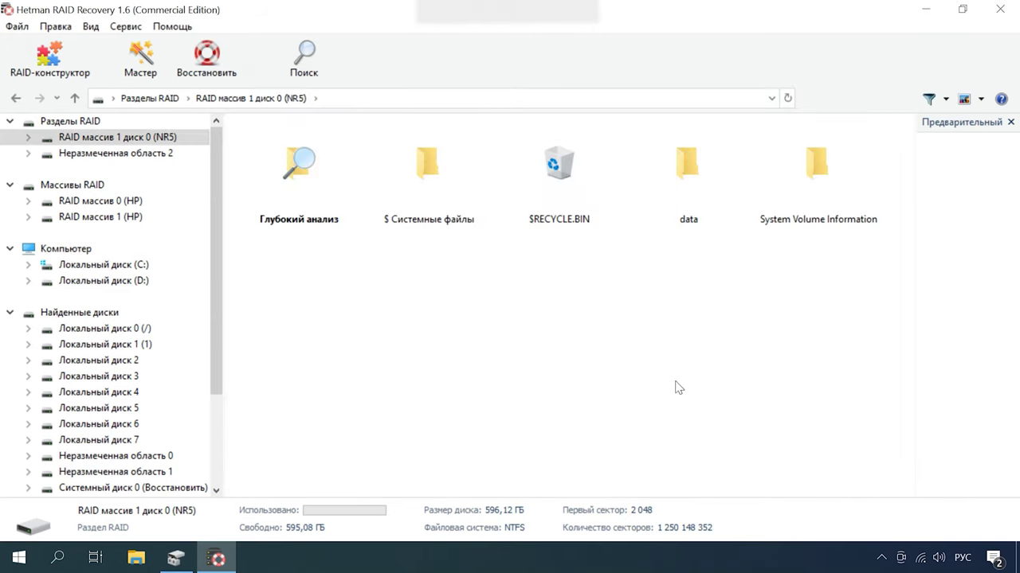
- Select 025.jpg, 029.jpg, 030.jpg and LTSC.docx together in the RAID partition's data folder
double_click(703, 193)
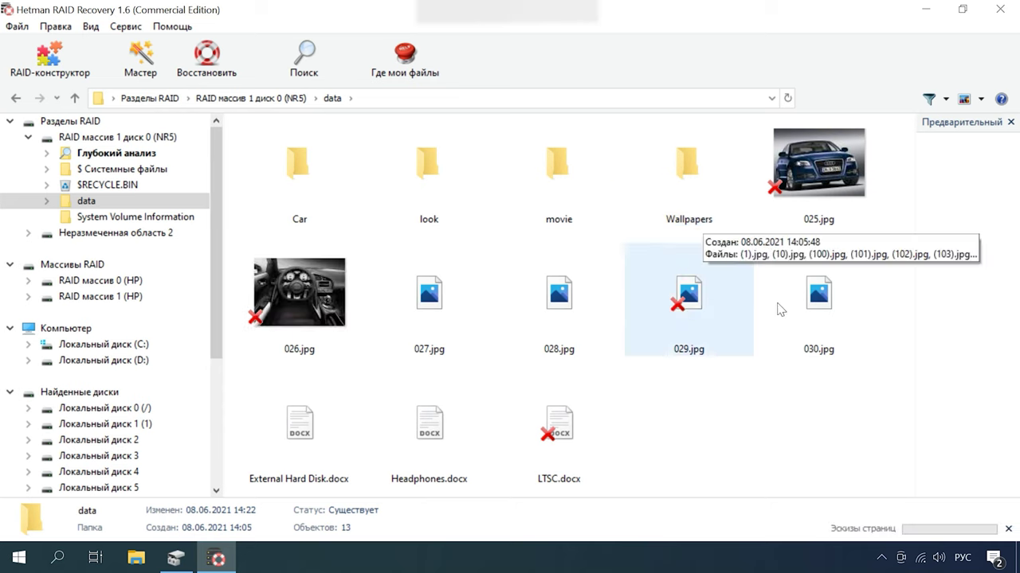
click(821, 165)
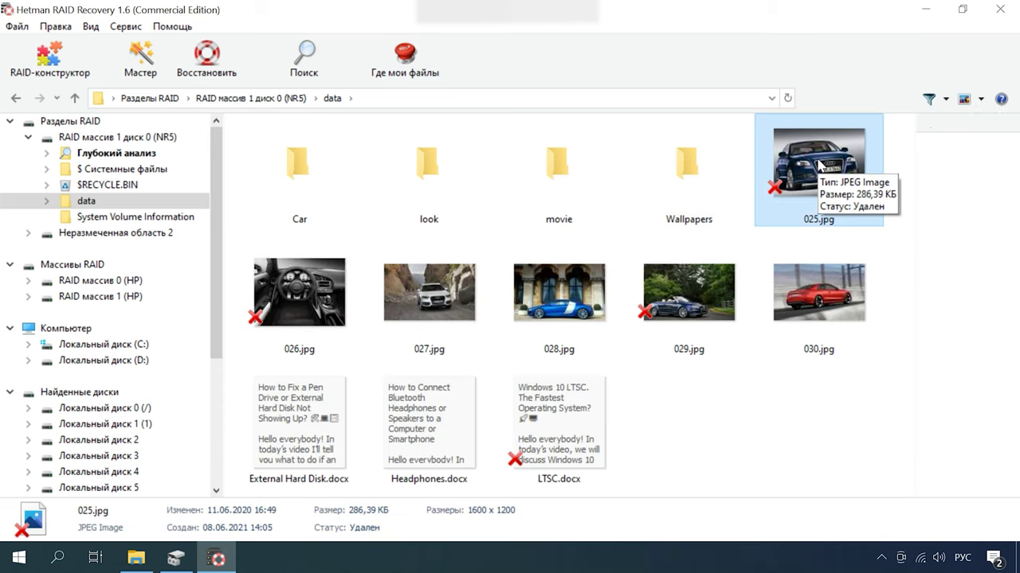
drag(817, 243, 589, 450)
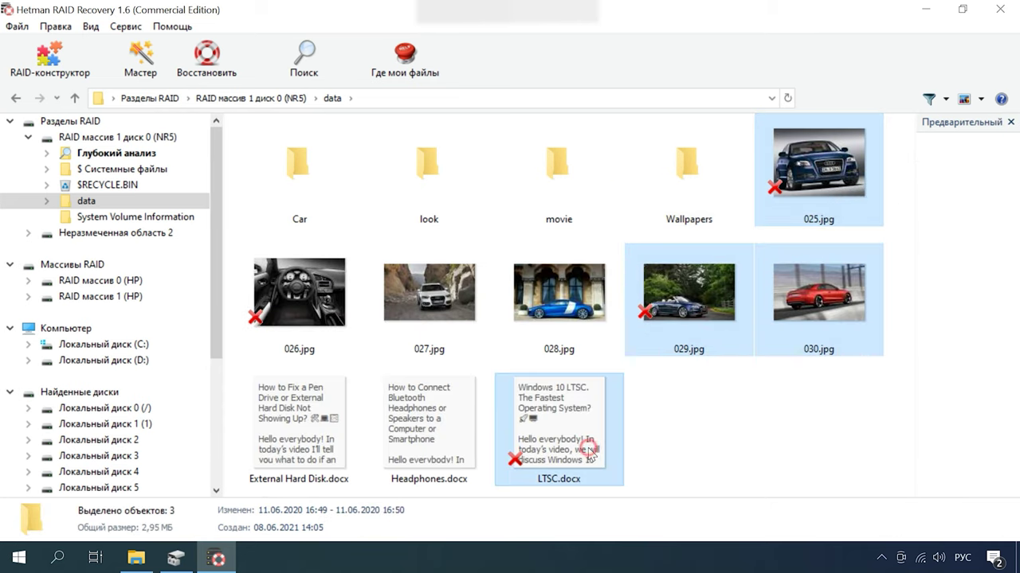
- Recover the files selected from the RAID partition by saving them to the hard disk, and close the finished wizard
click(207, 67)
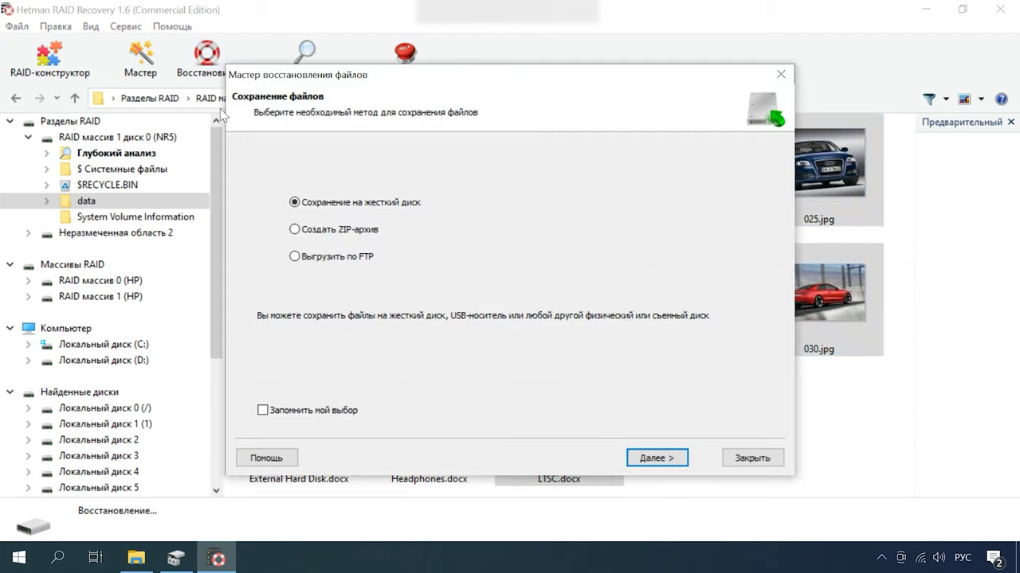
click(665, 464)
click(664, 465)
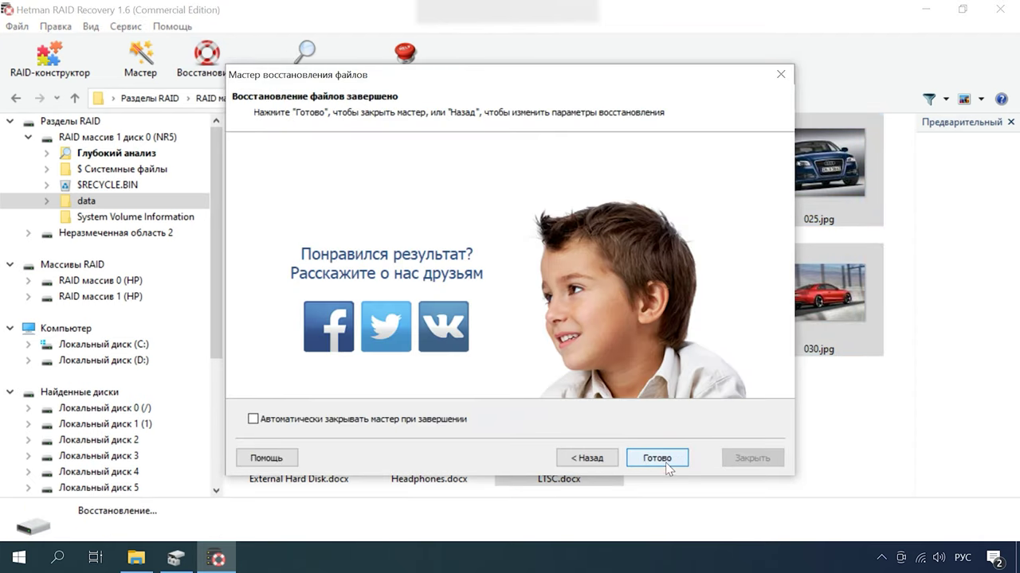
click(664, 464)
- Open the folder with the files recovered from the RAID partition on drive C: in File Explorer
key(super+e)
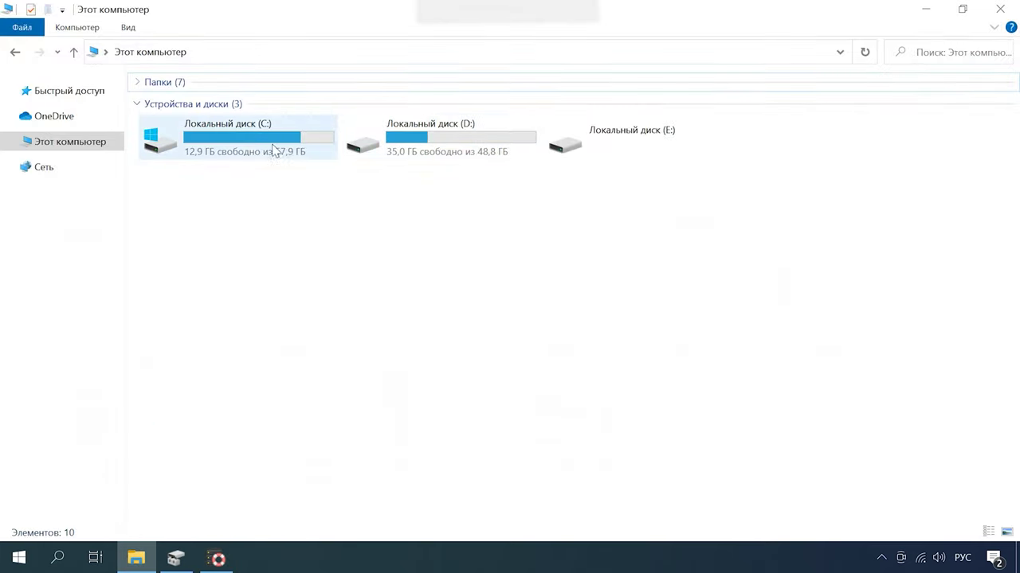
double_click(298, 141)
double_click(228, 257)
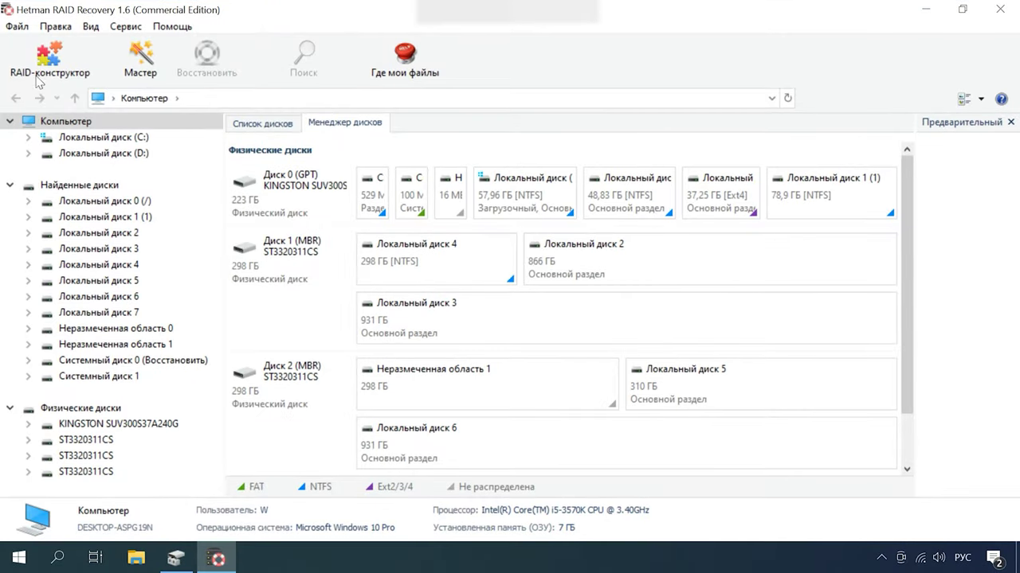
- Start the RAID constructor and choose to create the array manually (Создание вручную)
click(50, 64)
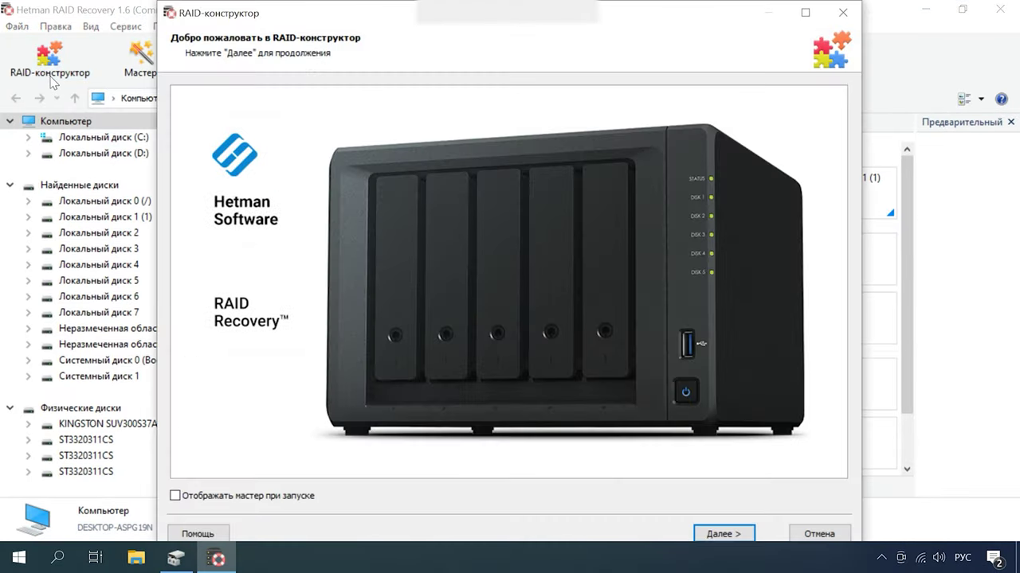
click(713, 534)
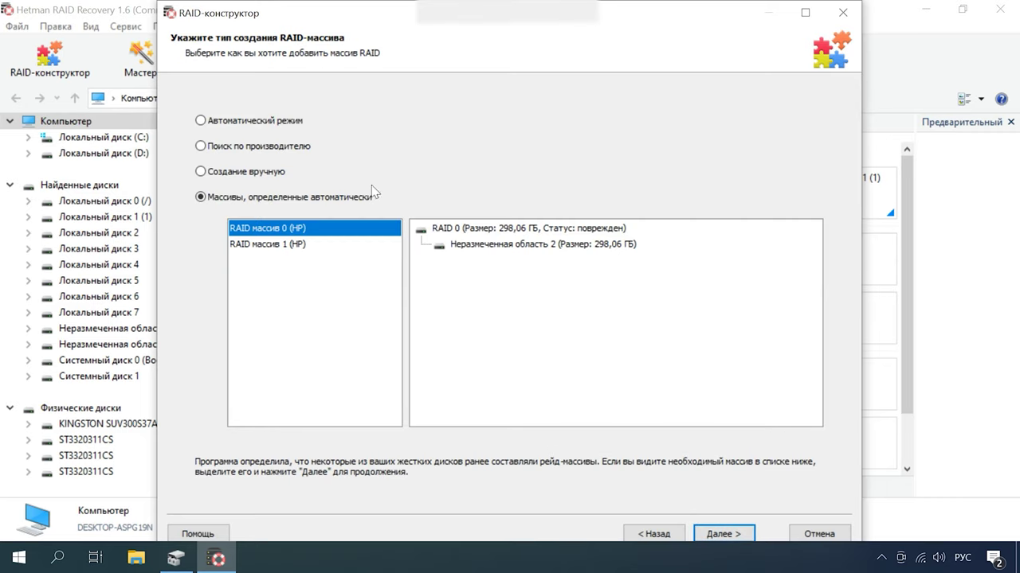
click(226, 174)
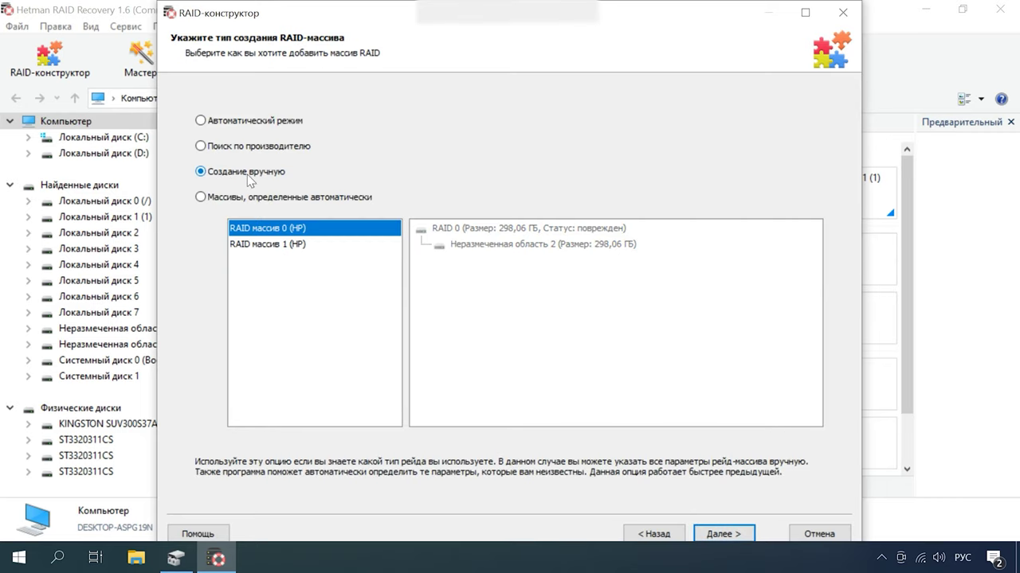
click(721, 536)
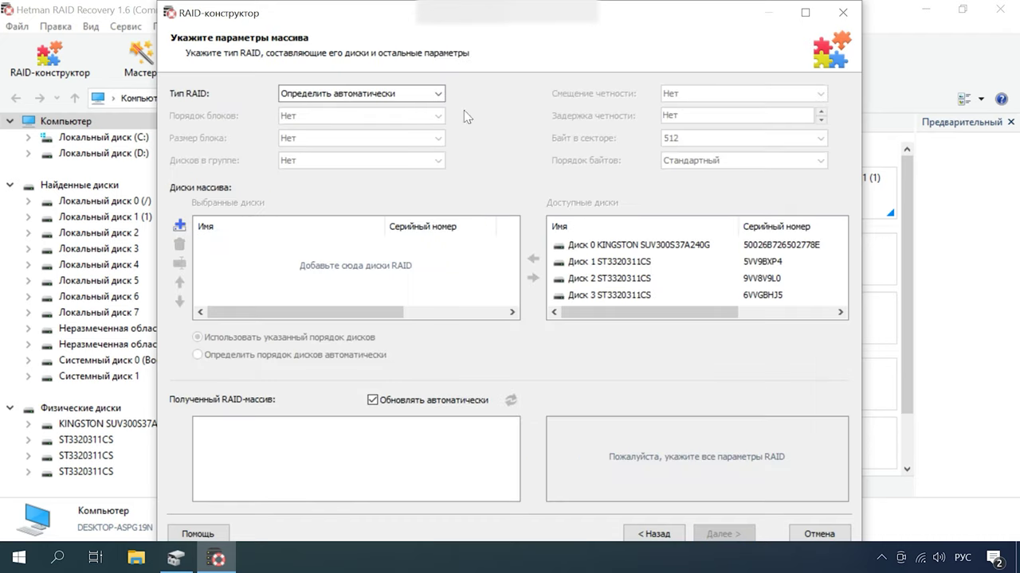
- Set the array type to RAID 5 (Parity), the block order to Hewlett Packard and the block size to 1 МБ
click(437, 93)
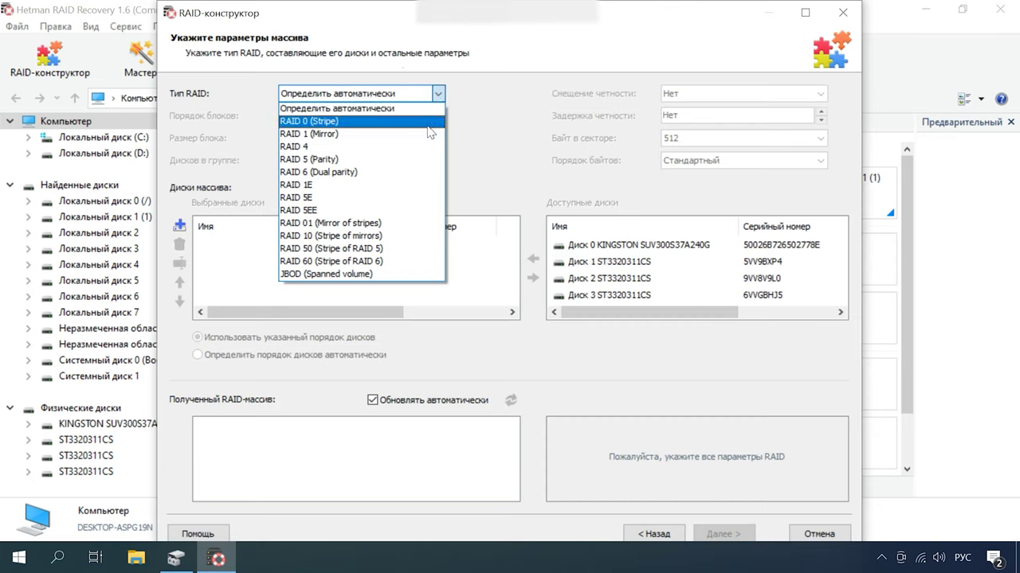
click(342, 160)
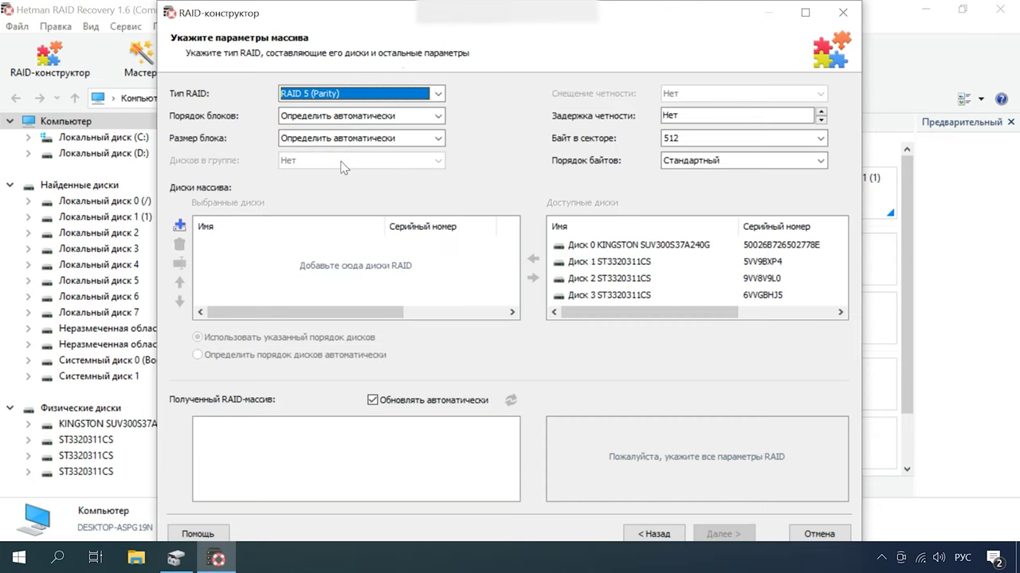
click(437, 115)
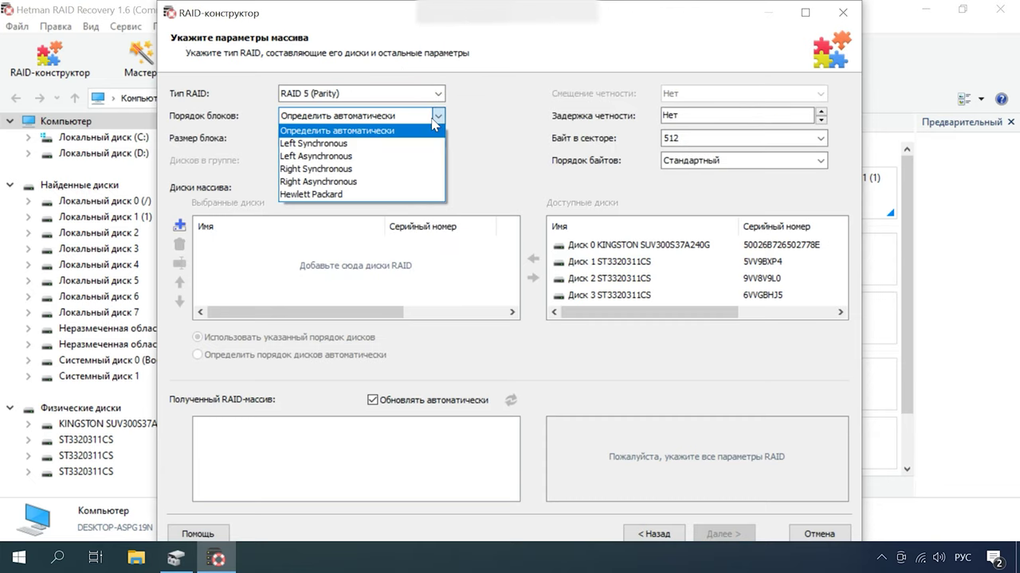
click(327, 195)
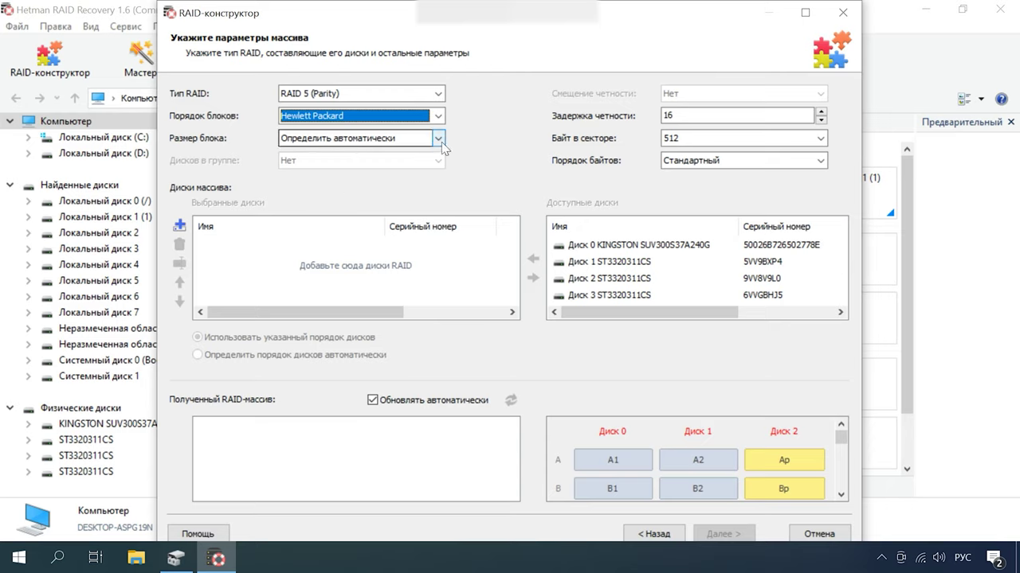
click(438, 139)
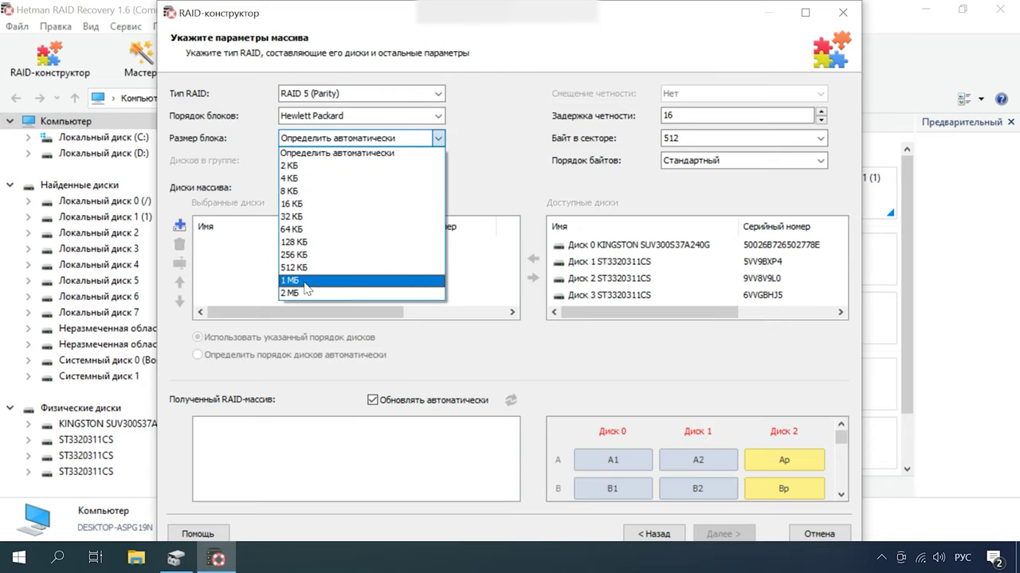
click(301, 281)
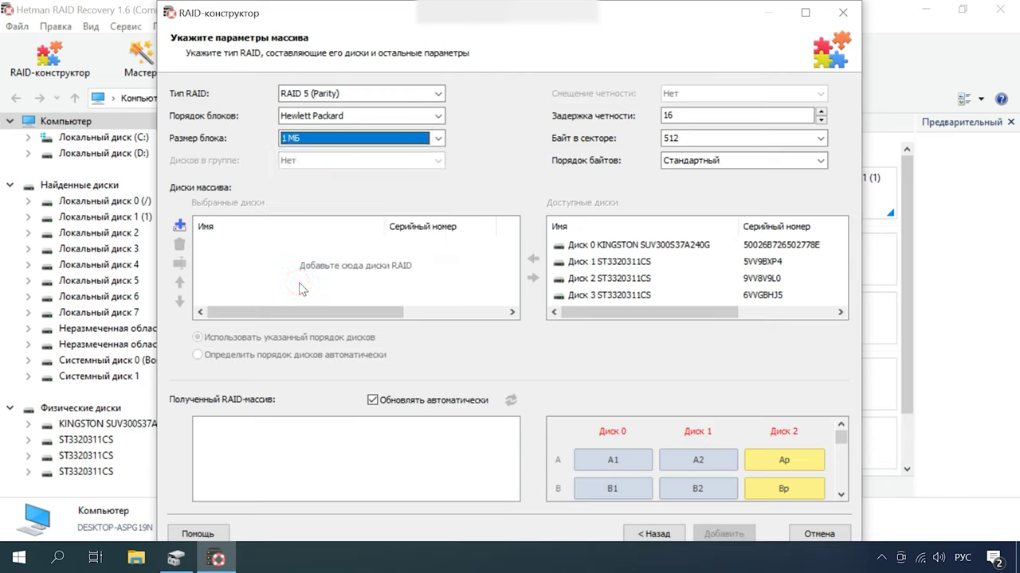
- Add the ST3320311CS disks to the array in the order Диск 3, Диск 1, Диск 2, and add the assembled array to the program
click(653, 294)
click(532, 258)
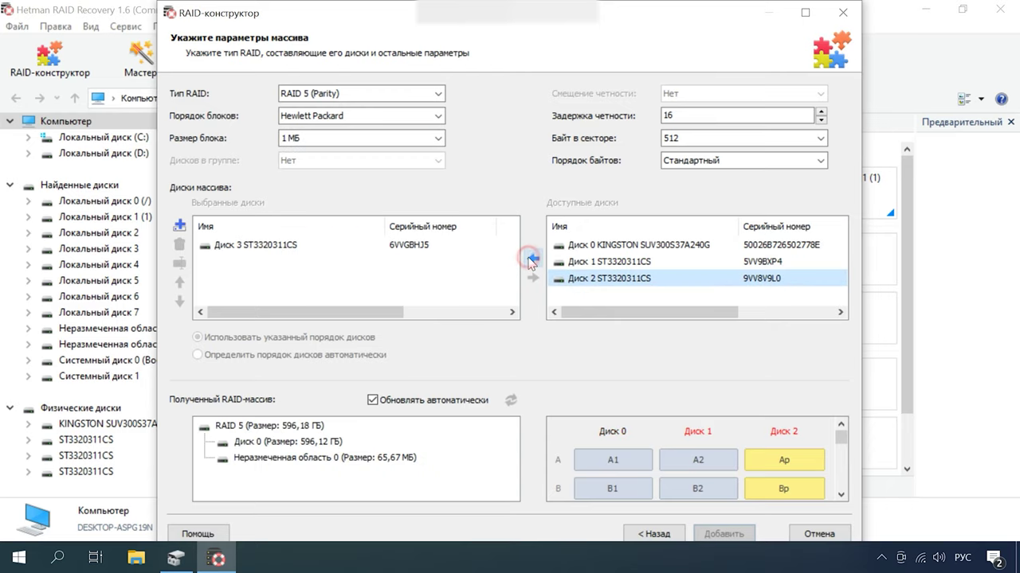
click(606, 263)
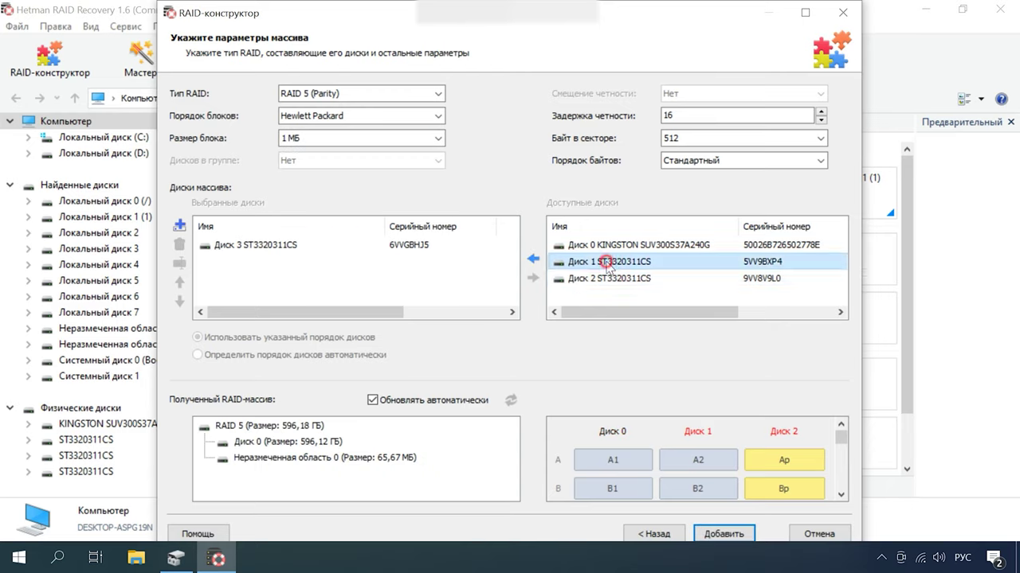
click(532, 258)
click(533, 258)
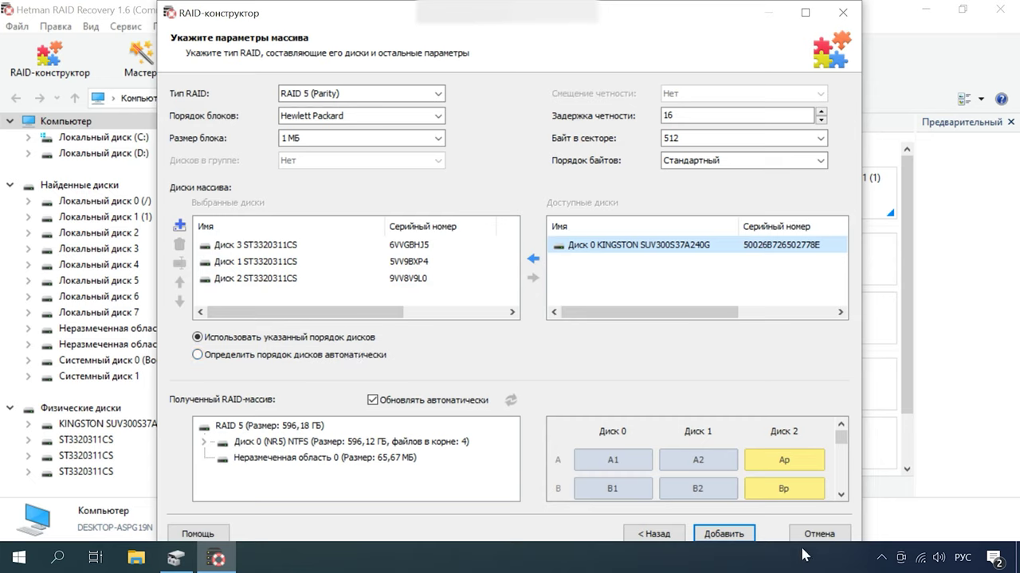
click(724, 535)
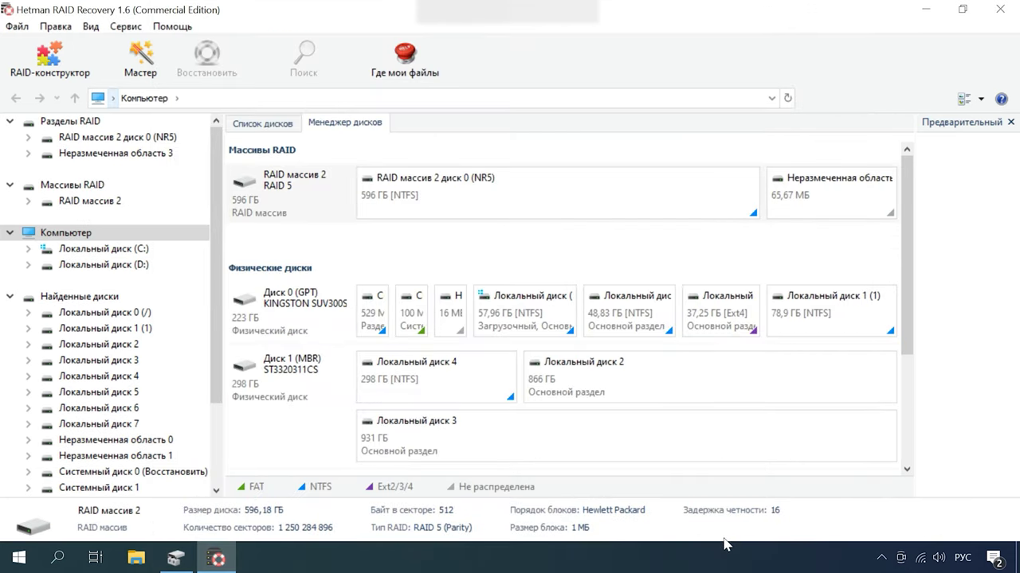
- Run a quick scan (Быстрое сканирование) of the manually built array's partition RAID массив 2 диск 0 (NR5)
click(530, 197)
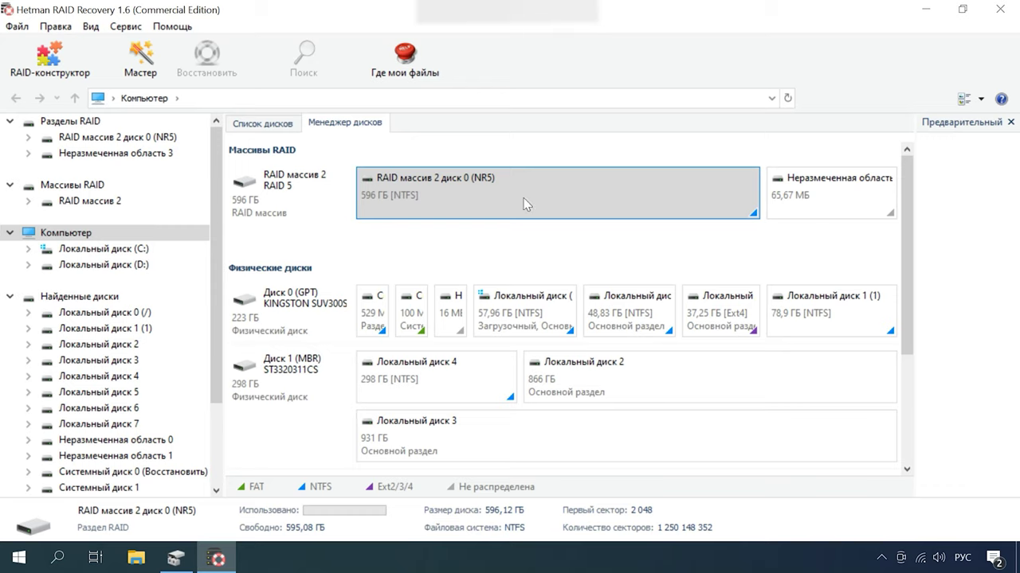
right_click(525, 203)
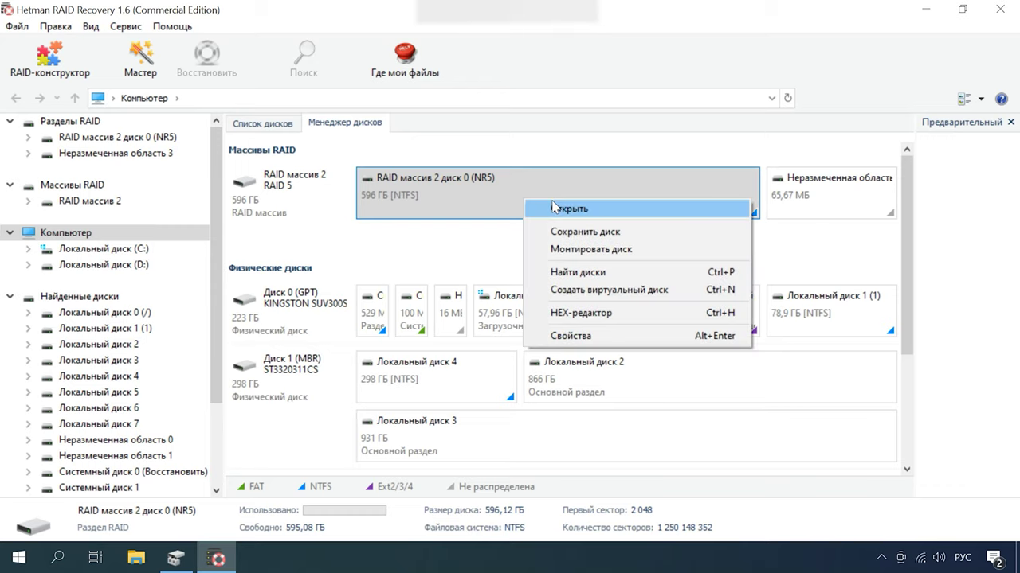
click(591, 211)
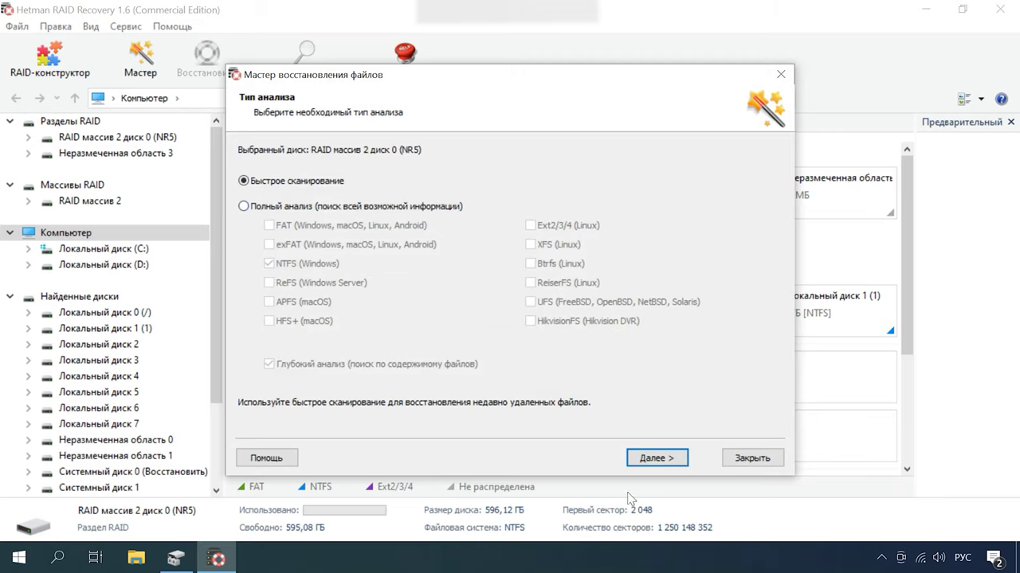
click(664, 466)
click(664, 465)
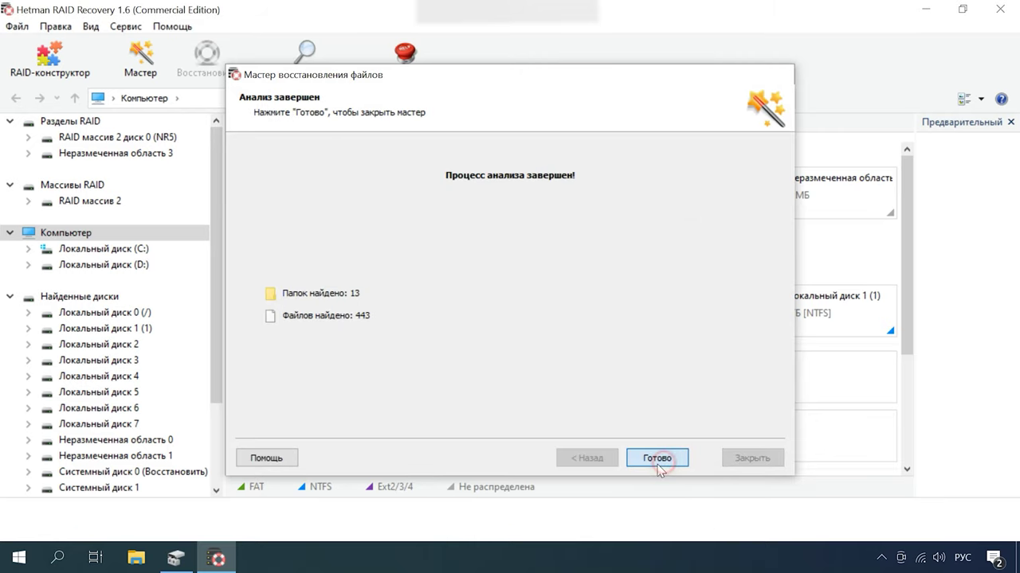
- Select 025.jpg, 029.jpg, 030.jpg and LTSC.docx in the data folder and start recovering them with saving to the hard disk
double_click(686, 199)
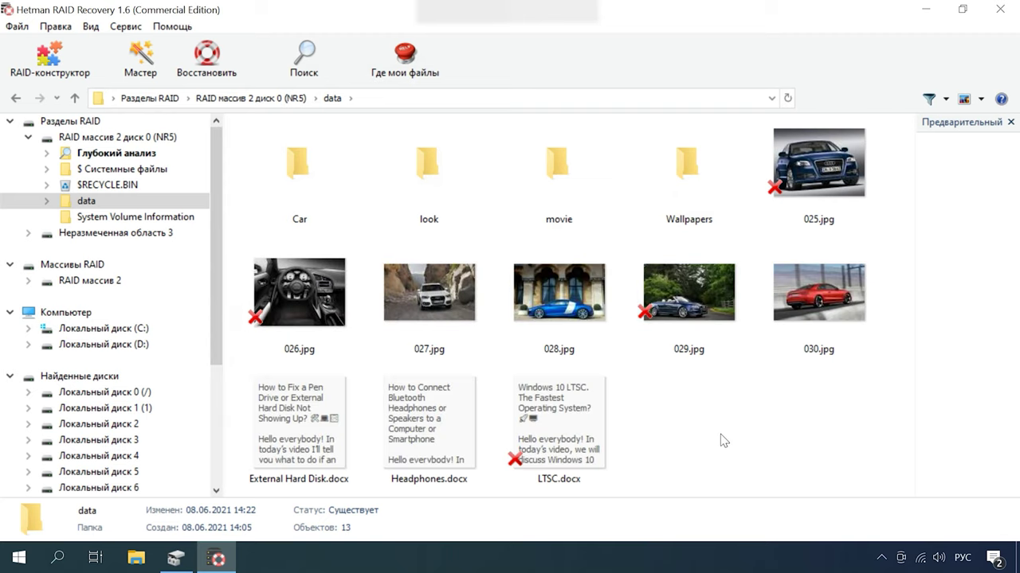
click(804, 184)
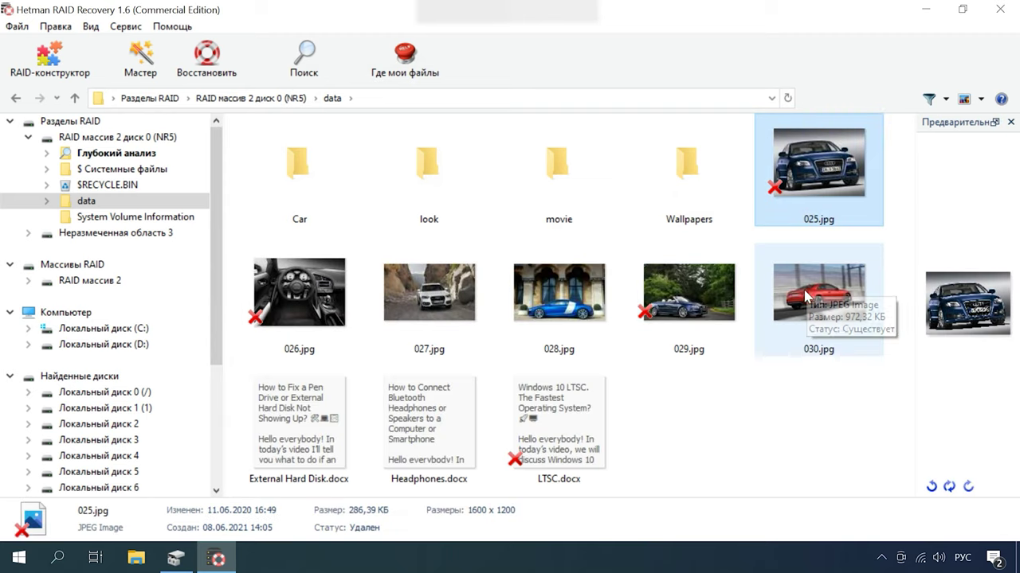
click(806, 296)
click(818, 168)
ctrl+click(806, 296)
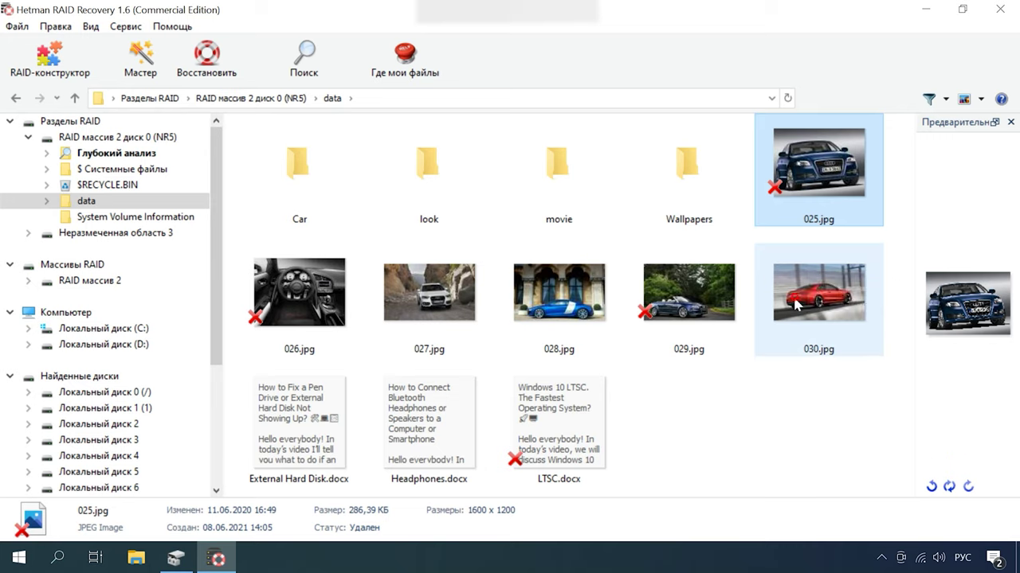
ctrl+click(731, 316)
ctrl+click(549, 415)
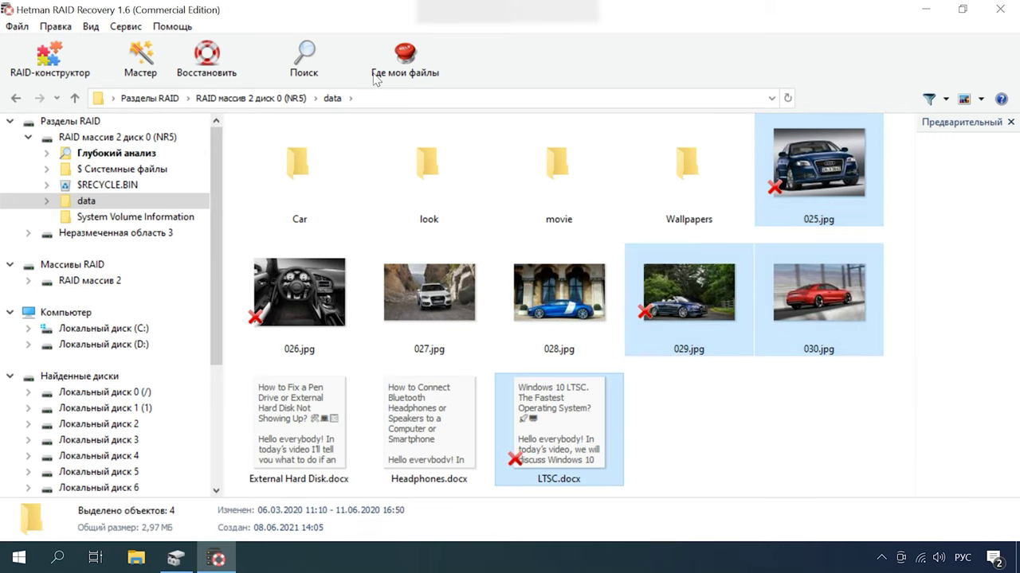
click(207, 77)
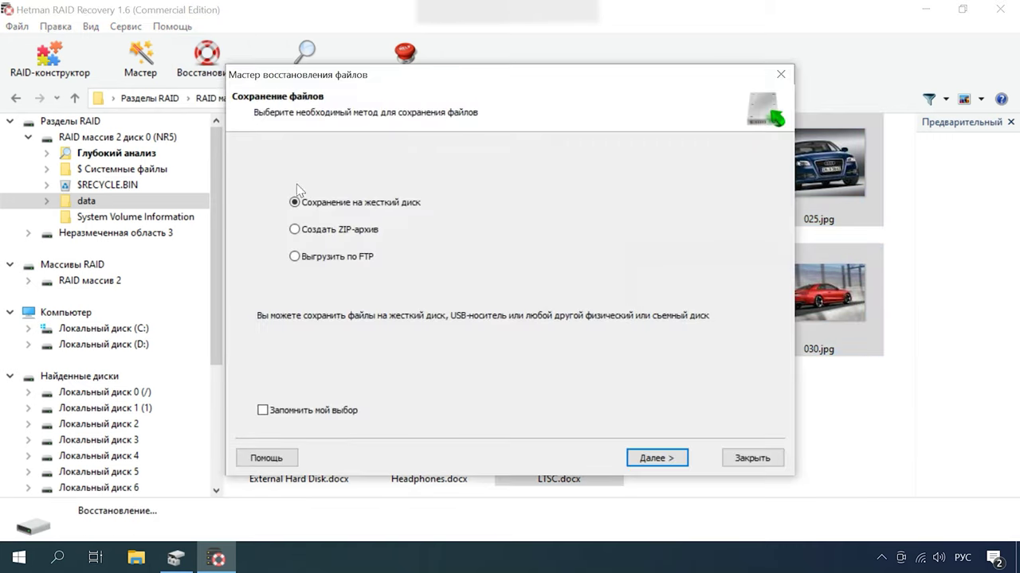
click(655, 459)
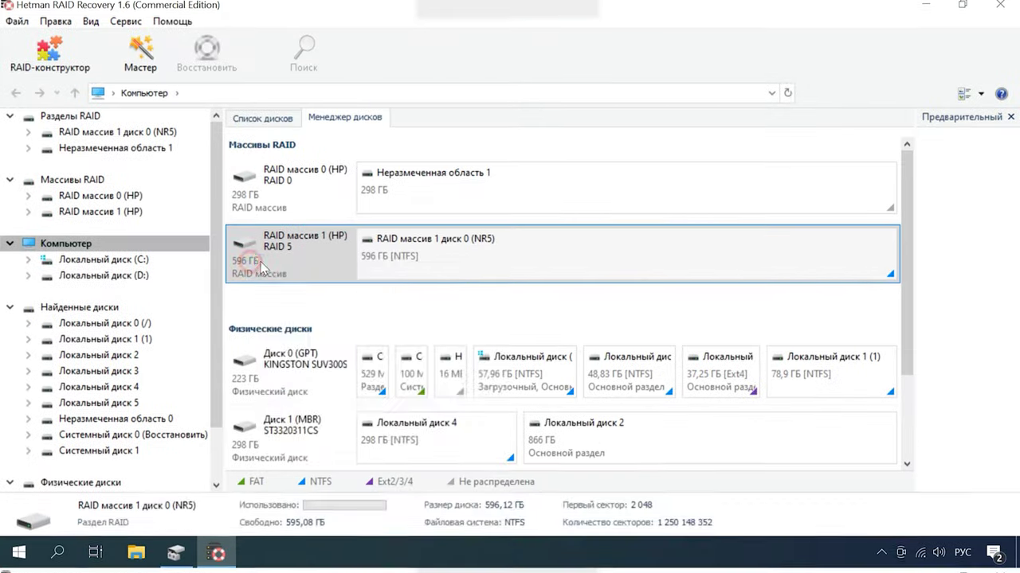
- Examine the RAID parameters and the member disks, including the empty disk, in the properties of RAID массив 1 (HP)
right_click(263, 269)
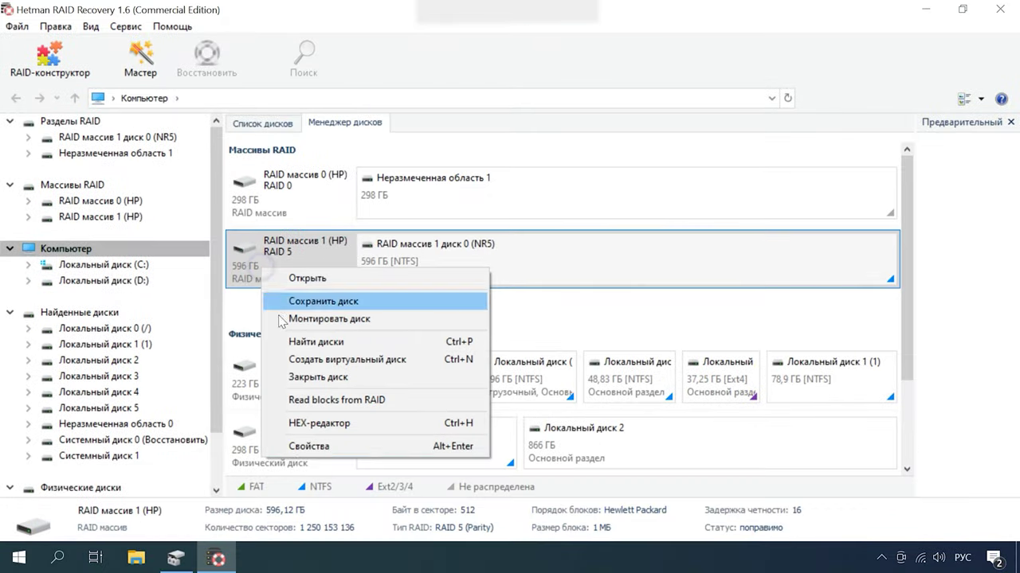
click(308, 446)
click(425, 106)
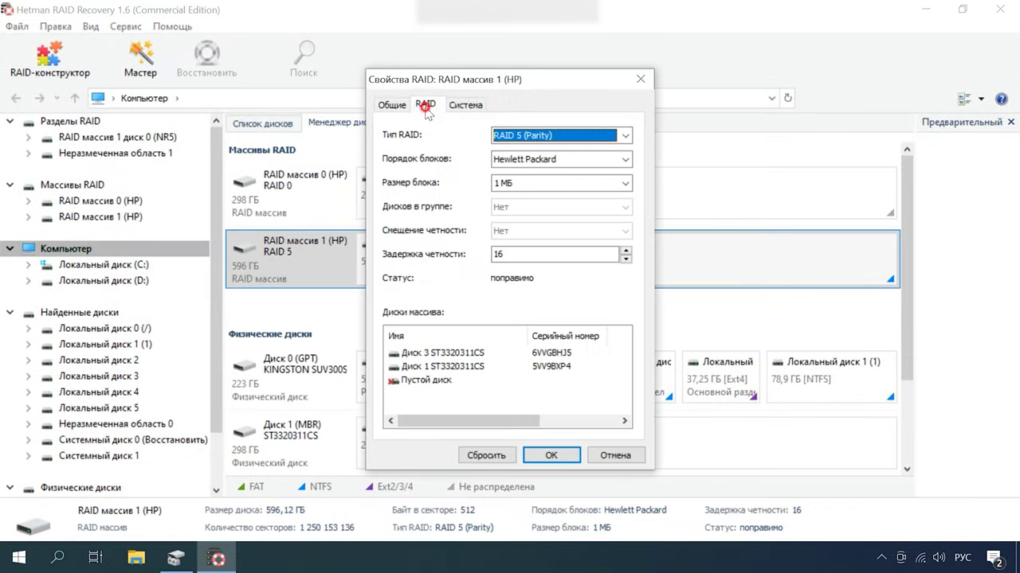
click(438, 381)
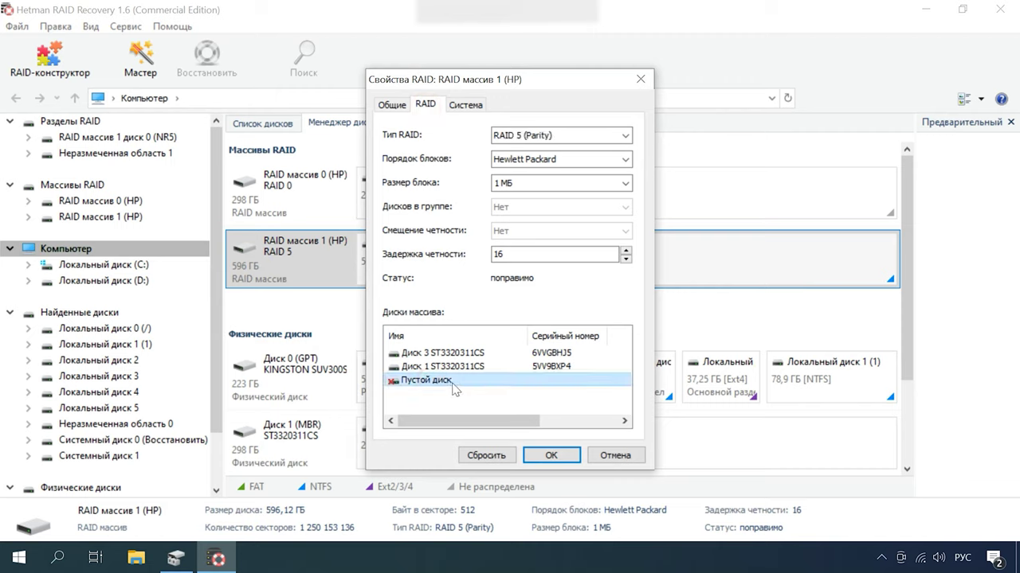
click(566, 457)
- Run a quick scan (Быстрое сканирование) of RAID массив 1 диск 0 (NR5), the partition of the array with the empty disk
right_click(540, 263)
click(567, 271)
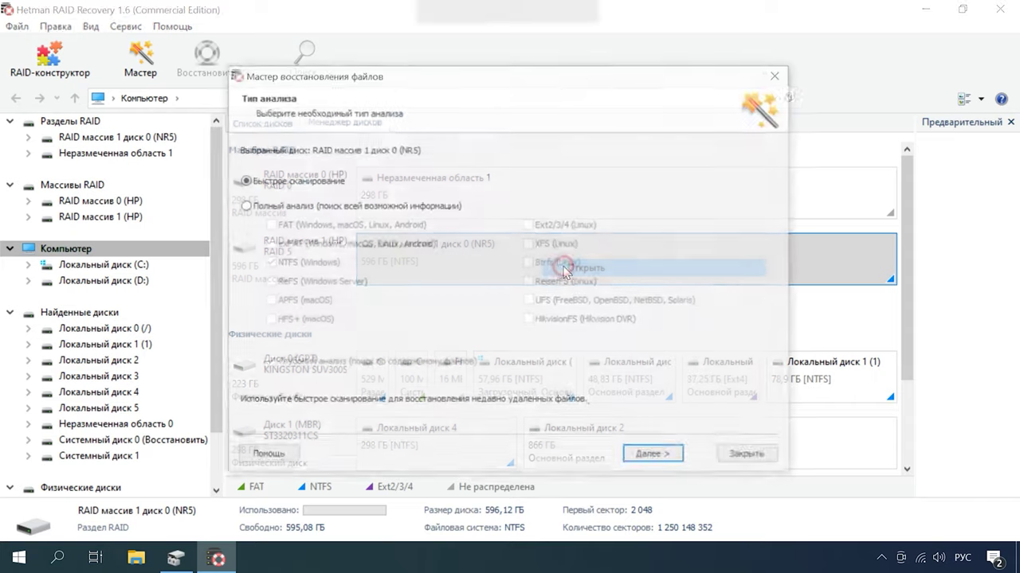
click(655, 459)
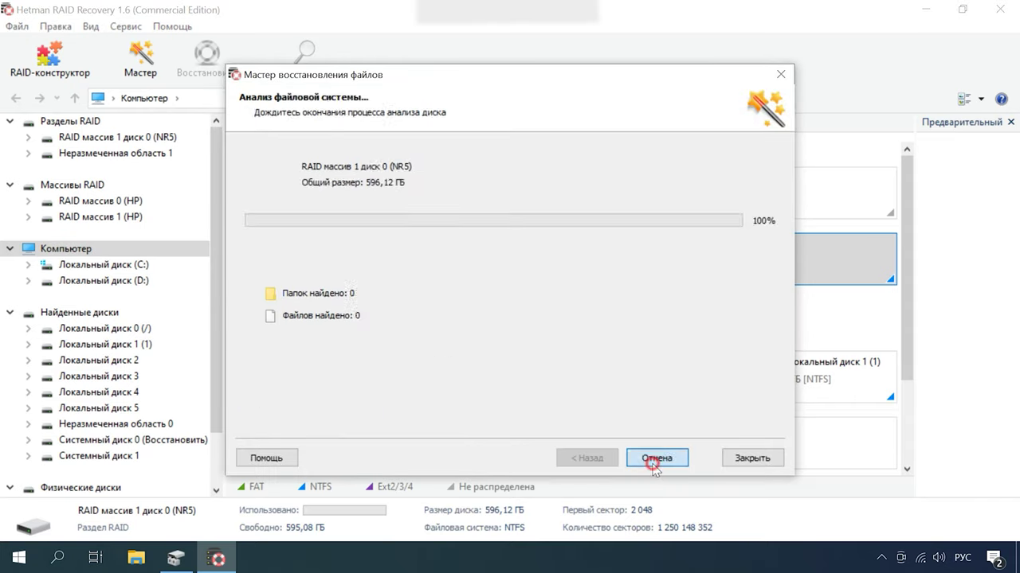
click(653, 459)
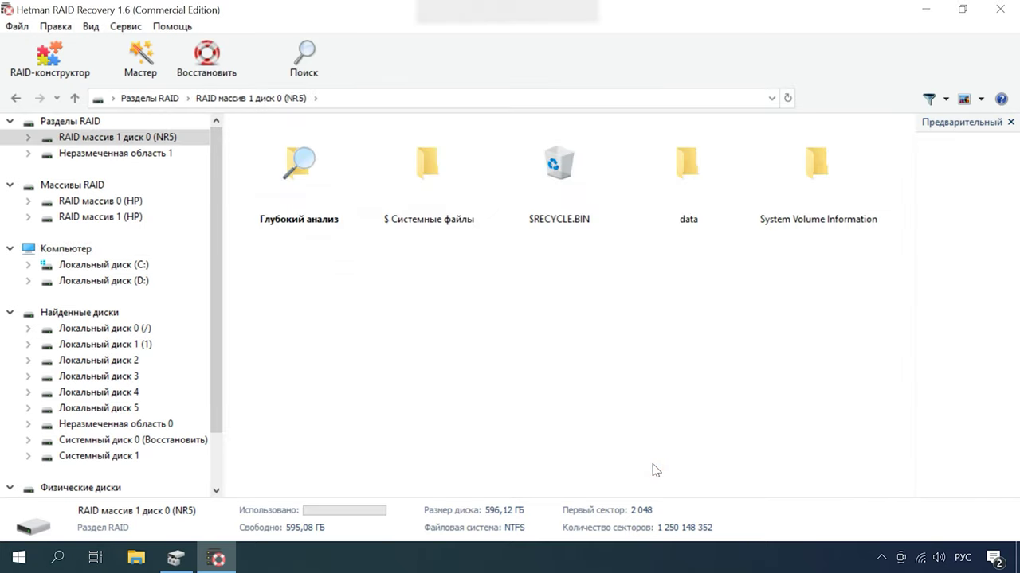
- Browse the data folder on RAID массив 1 диск 0 (NR5) and check the files in its Car and look subfolders
double_click(682, 201)
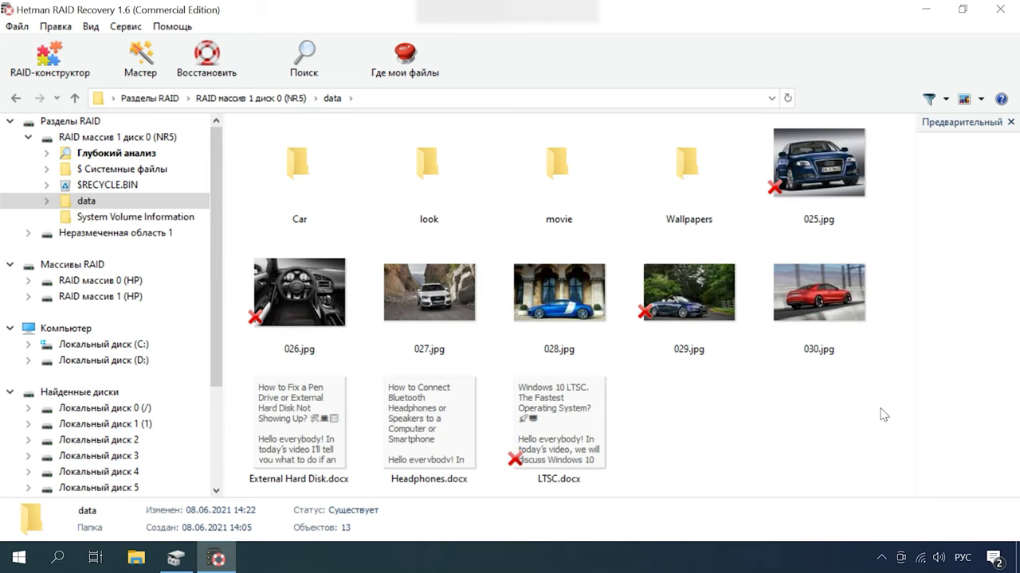
double_click(318, 193)
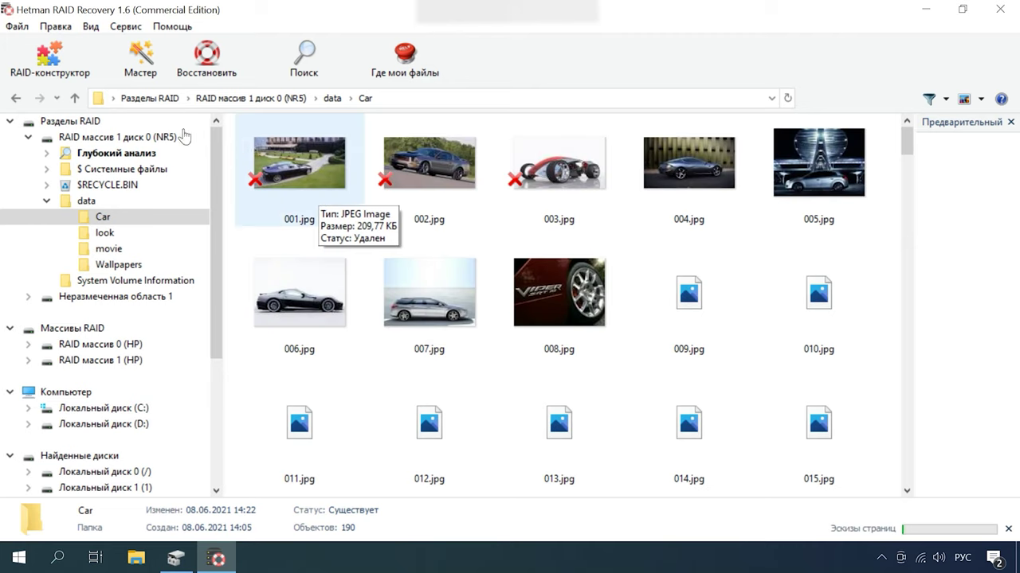
click(77, 97)
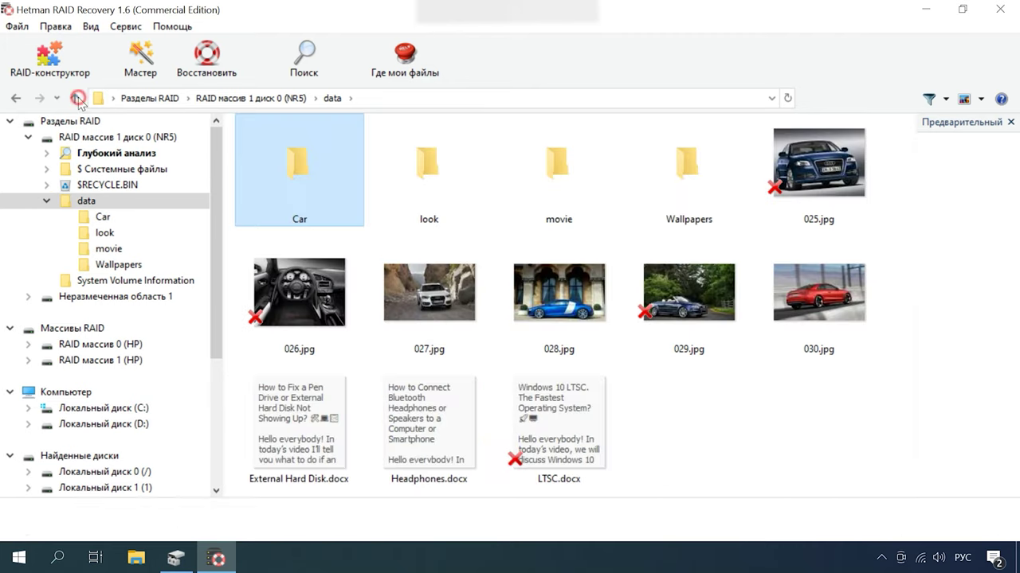
double_click(419, 177)
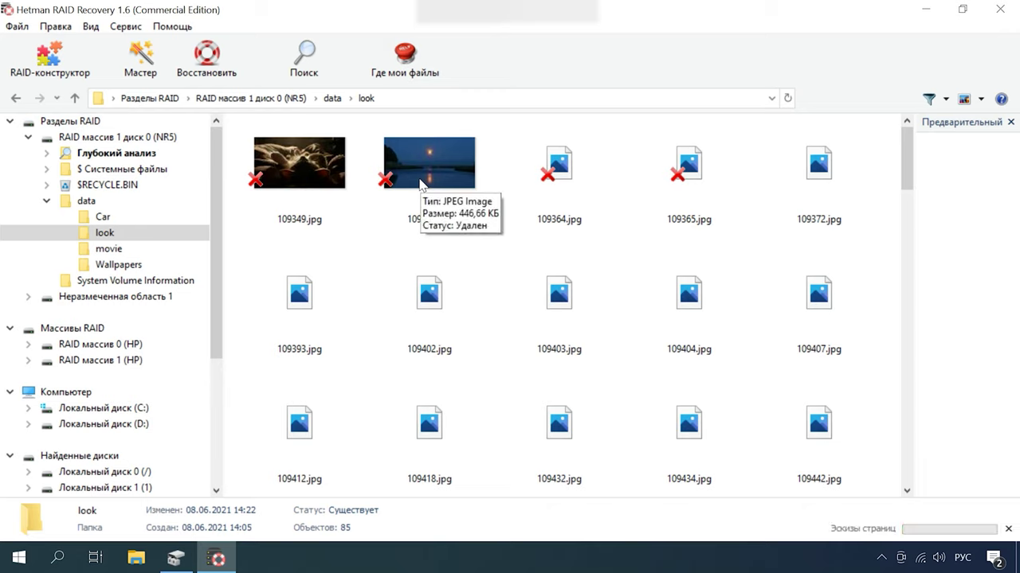